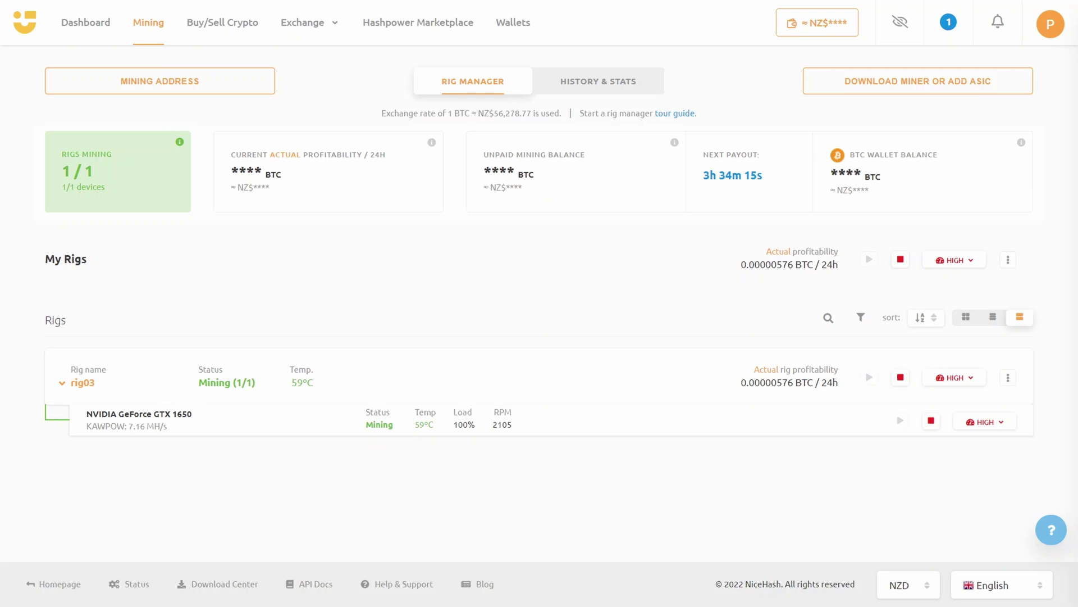
# Highlight the GPU's Mining status, then scroll down to the last-day payrate chart.
pyautogui.moveTo(366, 425); pyautogui.dragTo(394, 425)
pyautogui.click(203, 488)
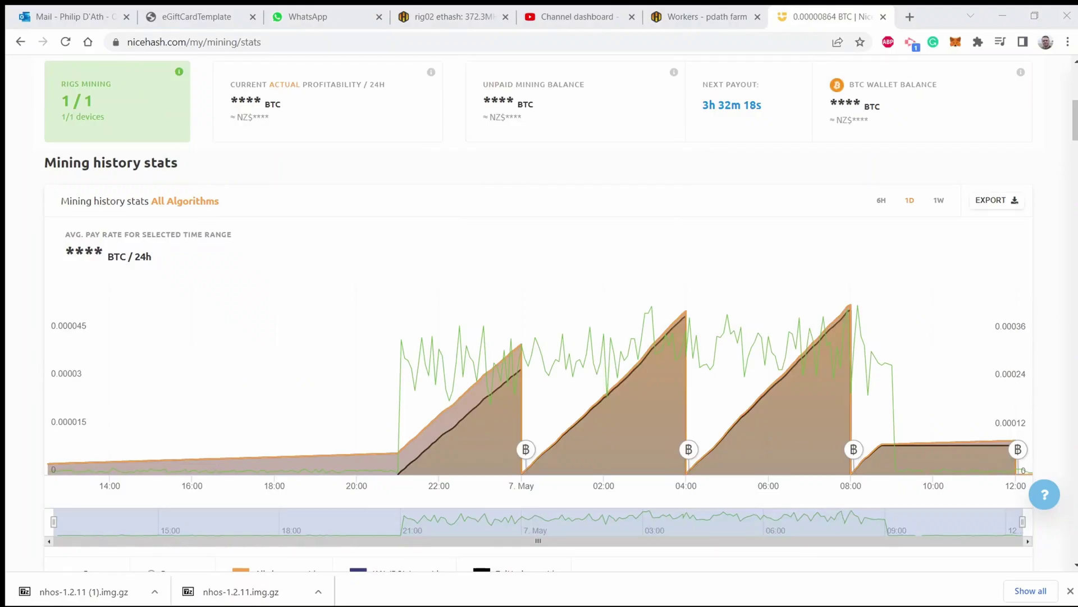
pyautogui.moveTo(298, 446)
pyautogui.scroll(-1, 297, 446)
pyautogui.scroll(-1, 480, 484)
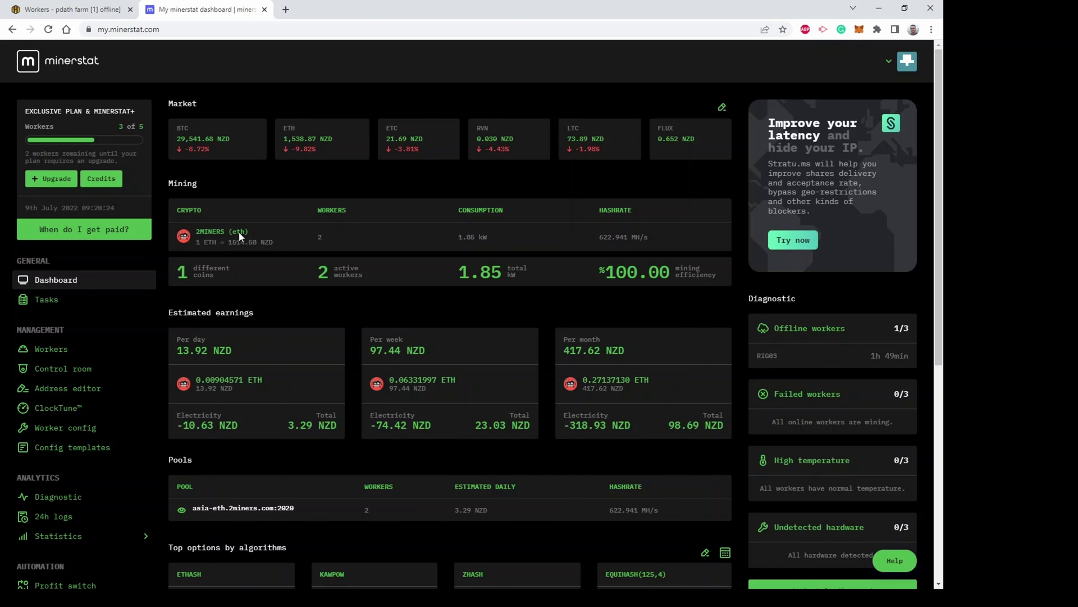
# Scroll the Dashboard through the Mining, Estimated earnings, Pools and Top options sections.
pyautogui.scroll(-2, 238, 231)
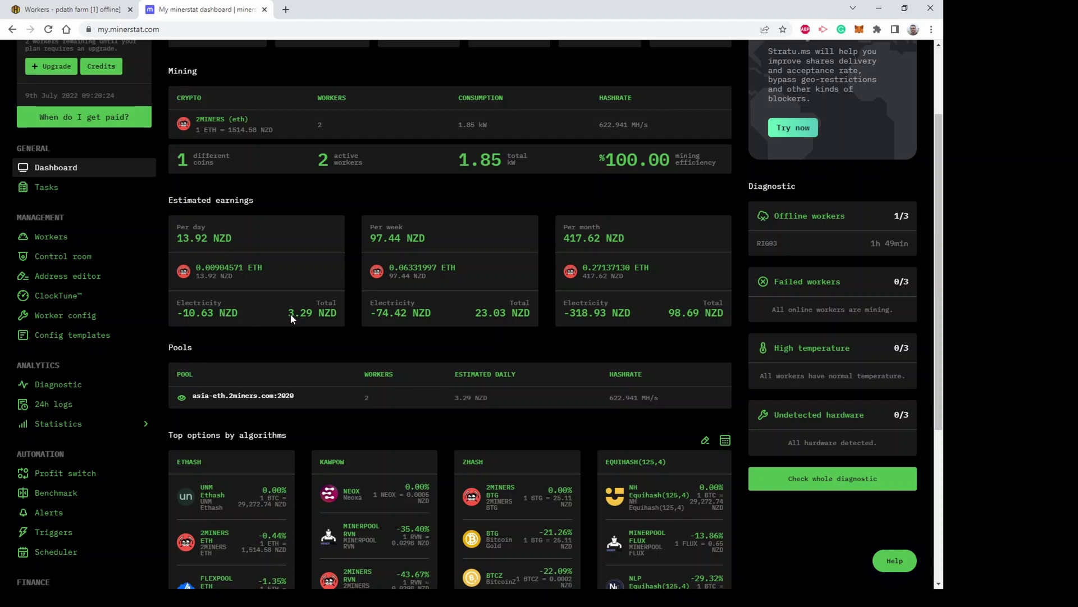
pyautogui.scroll(-1, 291, 313)
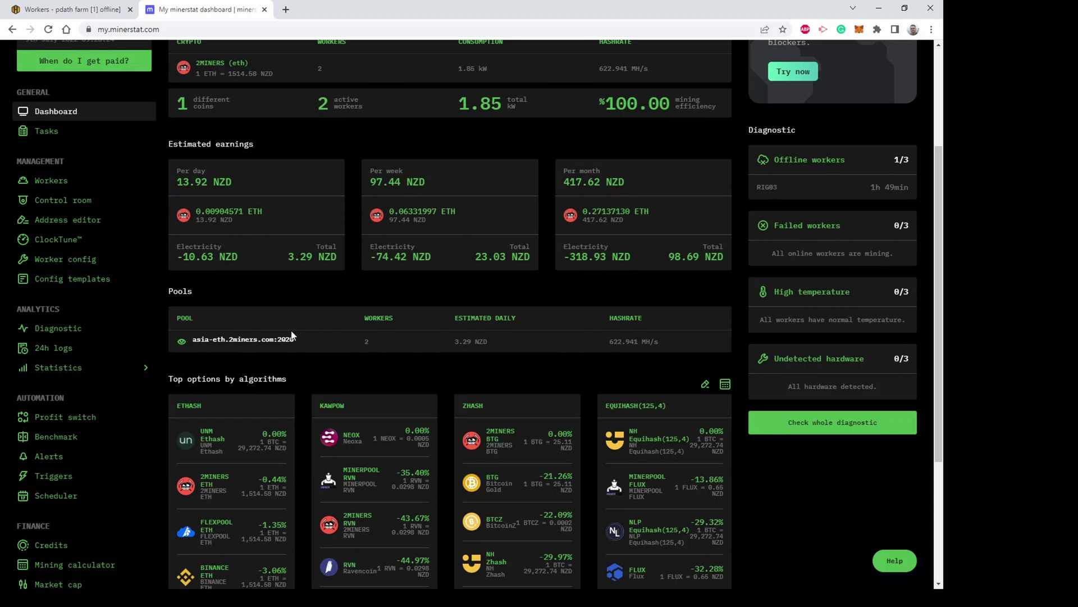
pyautogui.scroll(-3, 291, 336)
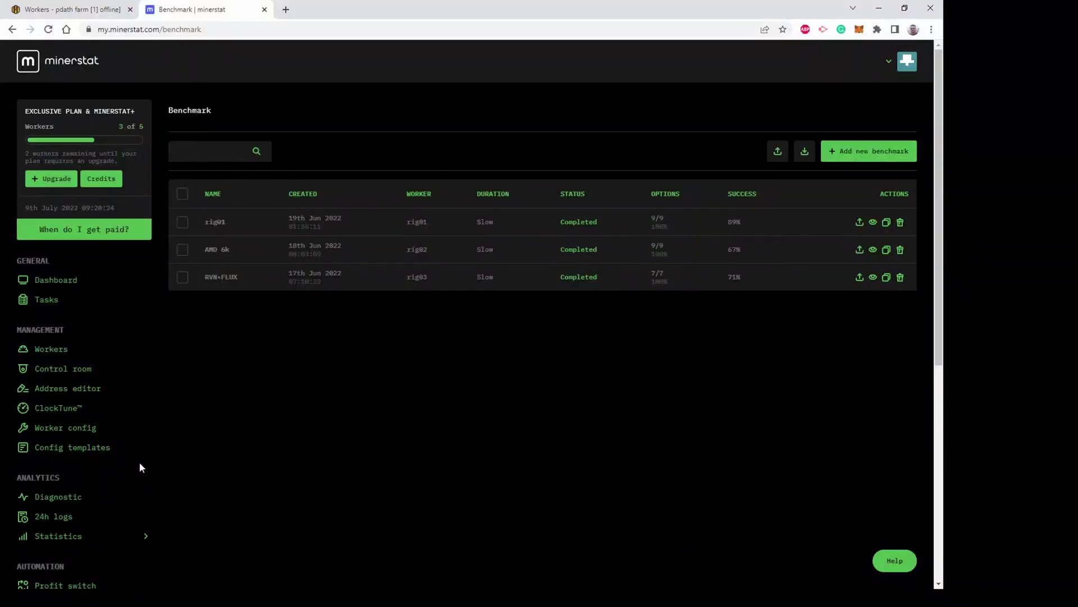
# View rig01's benchmark speed, consumption and efficiency for each algorithm and client.
pyautogui.click(219, 223)
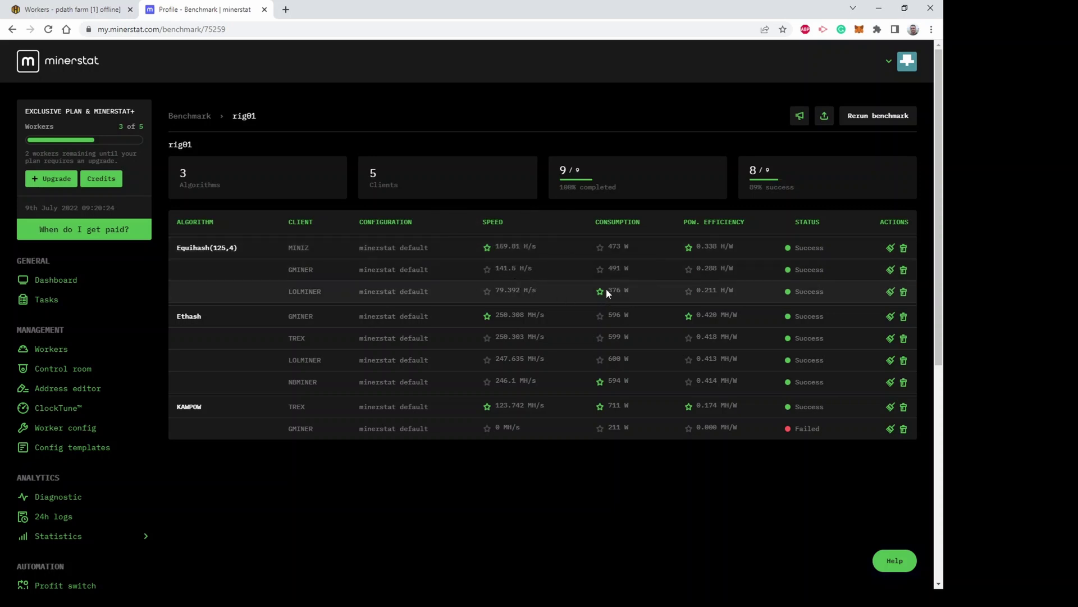
pyautogui.moveTo(606, 288)
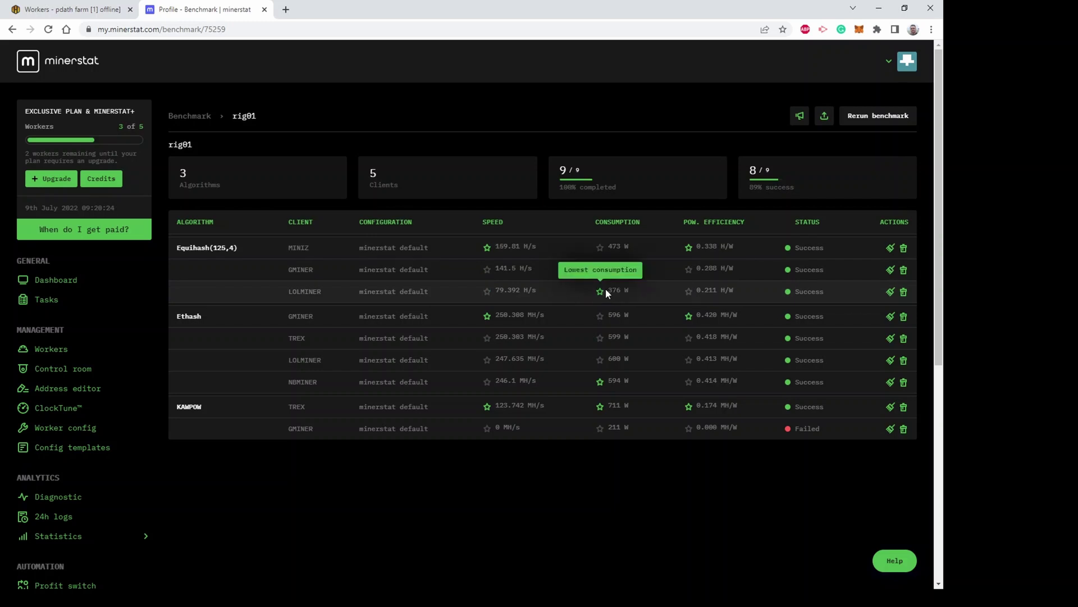
pyautogui.moveTo(693, 250)
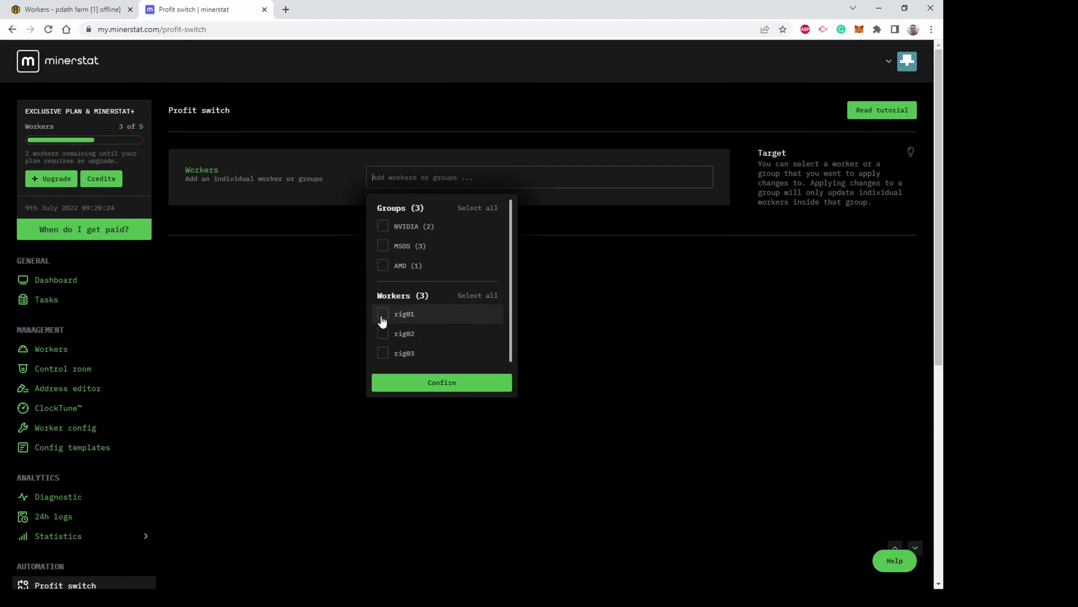
# Make rig01 the only profit switch worker target, leaving rig02 unticked.
pyautogui.click(382, 316)
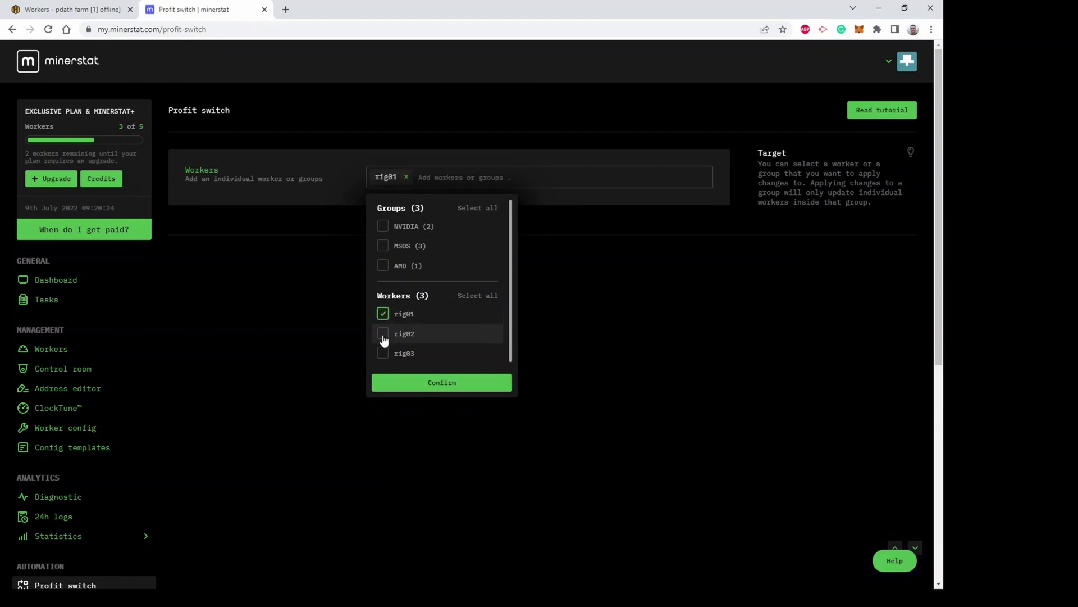
pyautogui.click(382, 335)
pyautogui.click(383, 335)
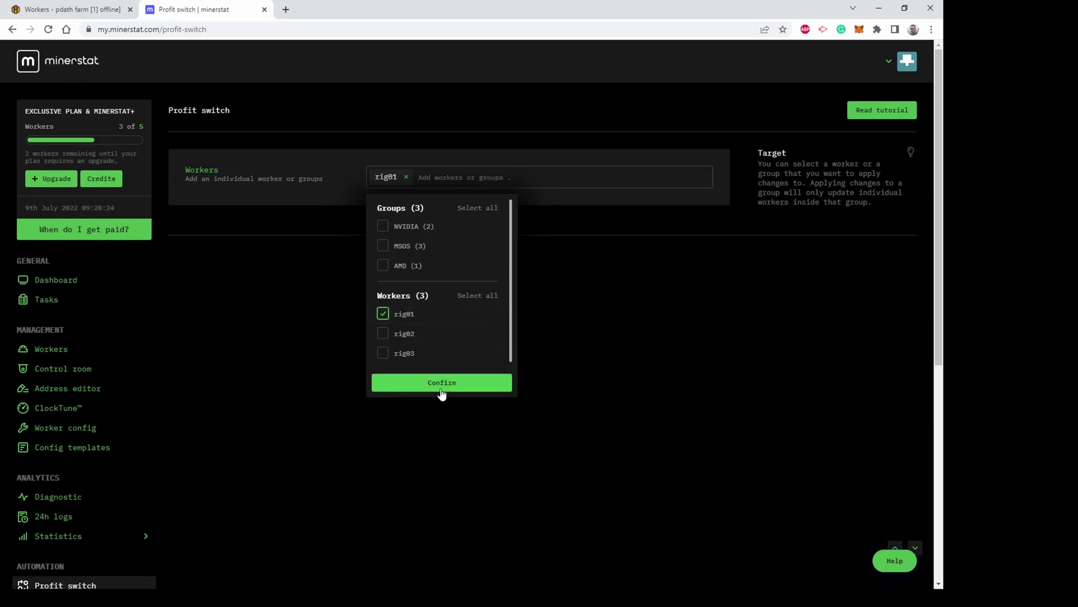
pyautogui.click(441, 385)
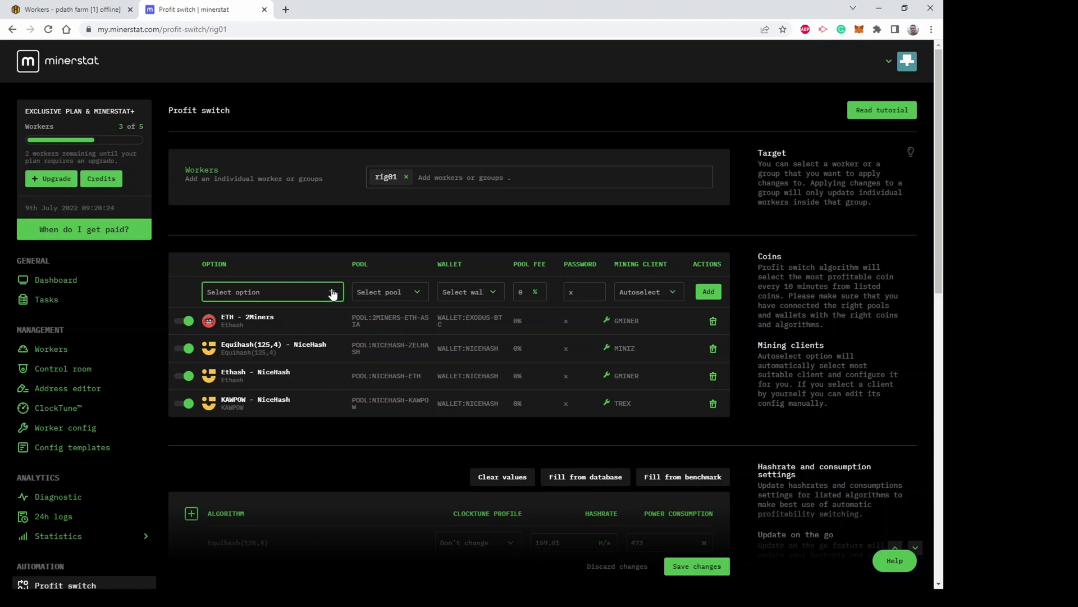
# Set the new entry to 2Miners - ETH, 2MINERS-ETH pool, EXODUS-BTC wallet and GMINER.
pyautogui.press('Down')
pyautogui.press('Down')
pyautogui.click(400, 295)
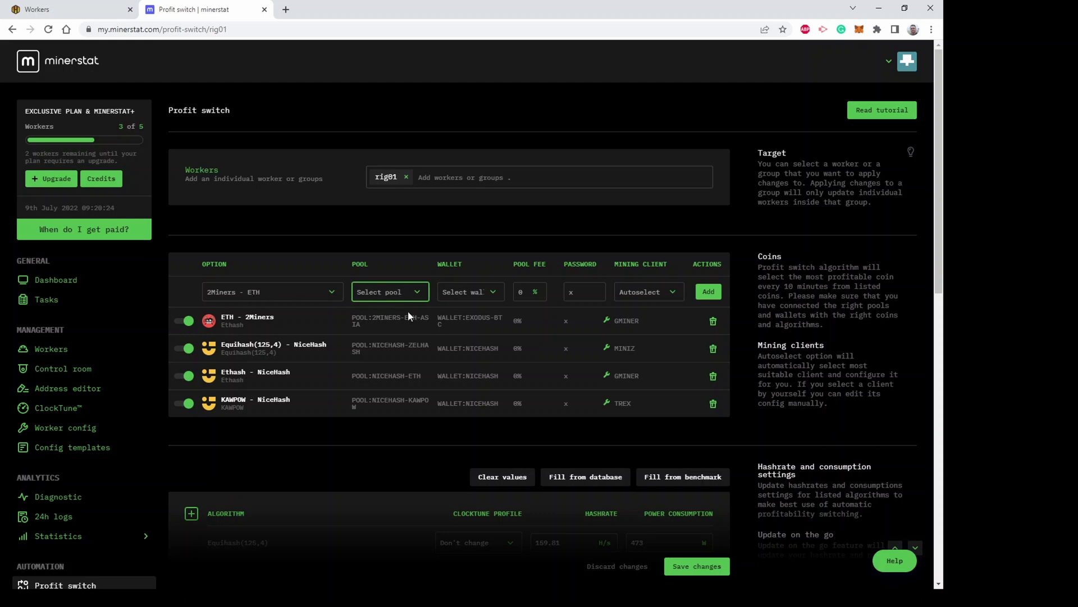
pyautogui.press('Down')
pyautogui.click(494, 293)
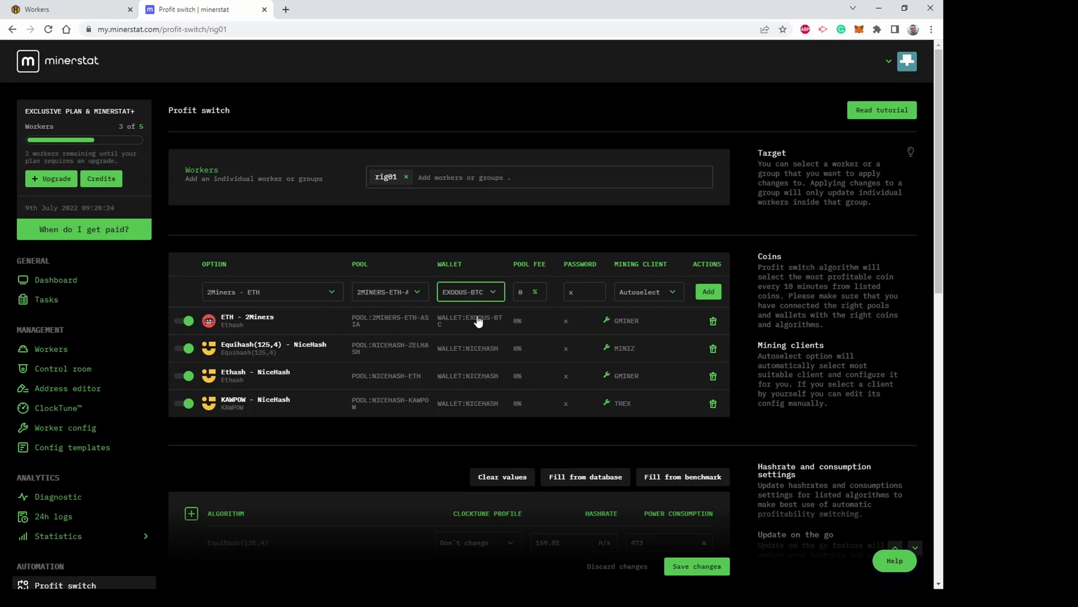
pyautogui.click(675, 297)
pyautogui.press('Down')
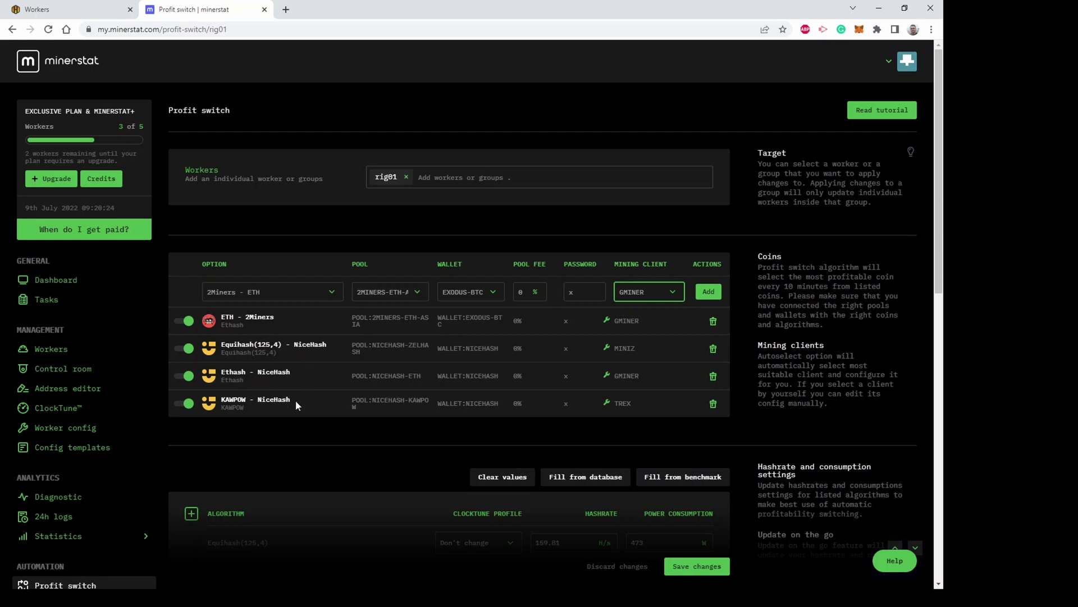
pyautogui.scroll(-3, 314, 424)
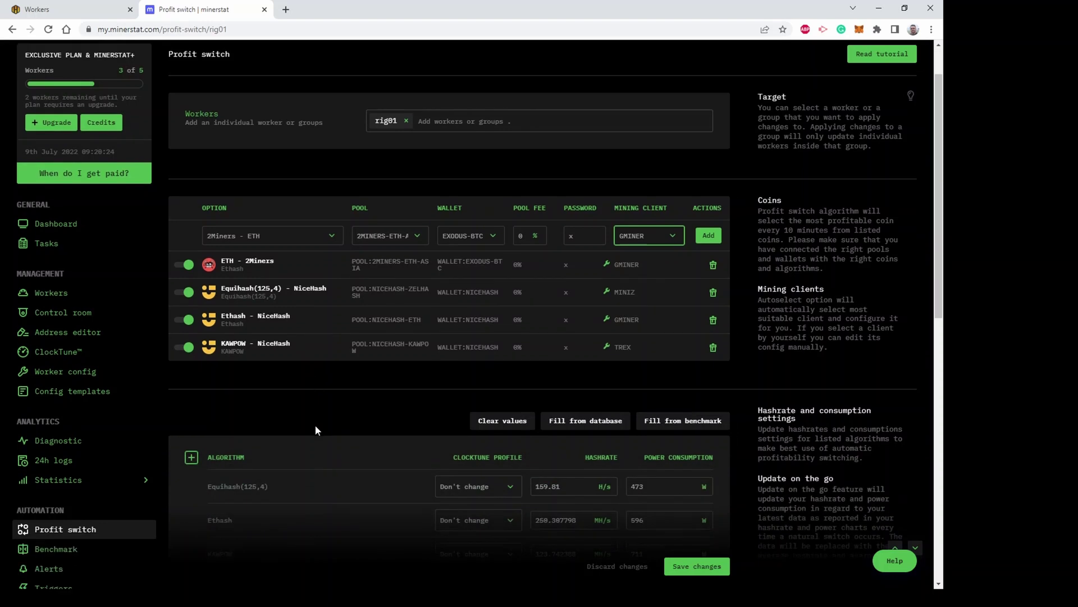
pyautogui.scroll(-1, 315, 431)
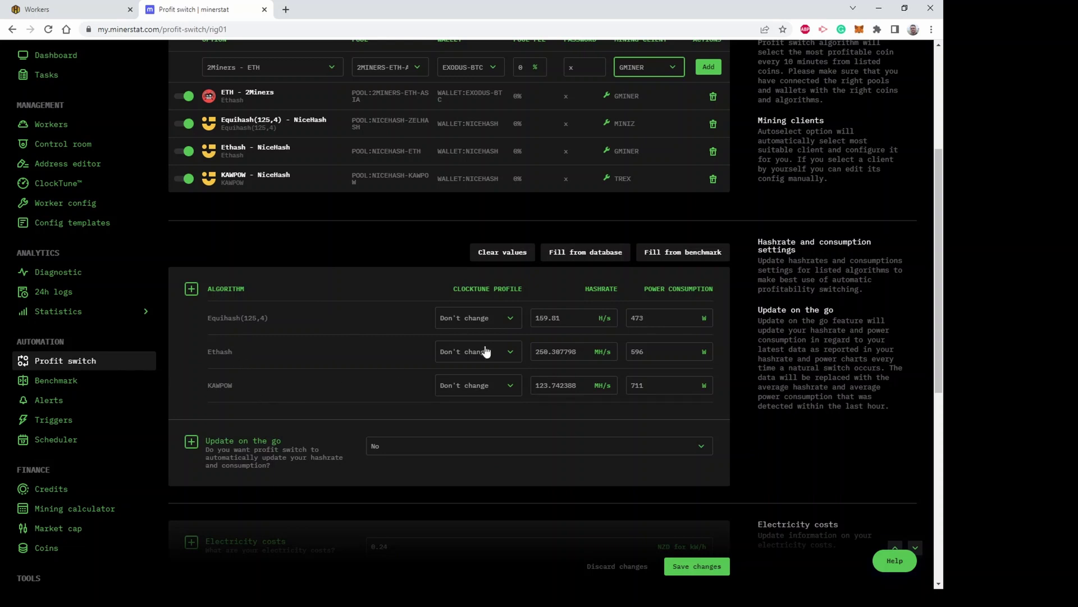
pyautogui.click(686, 254)
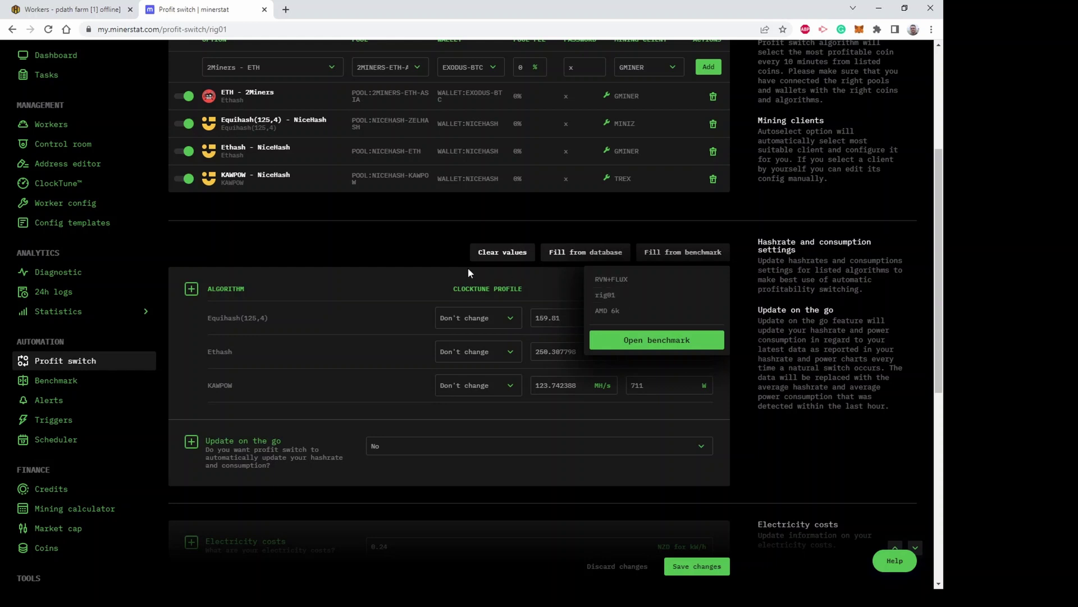
pyautogui.click(414, 254)
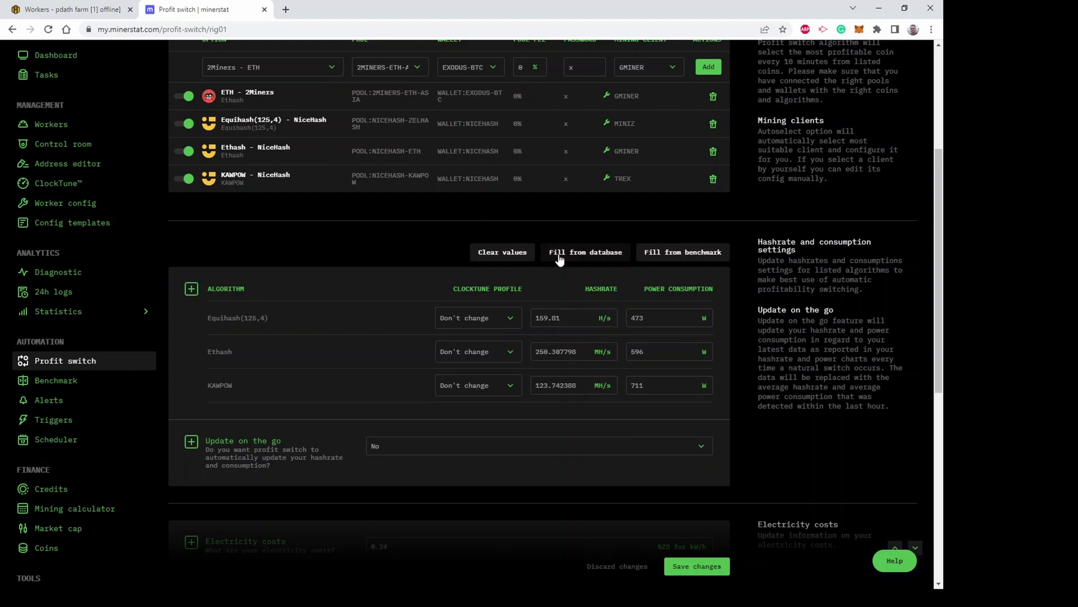
pyautogui.scroll(-2, 412, 309)
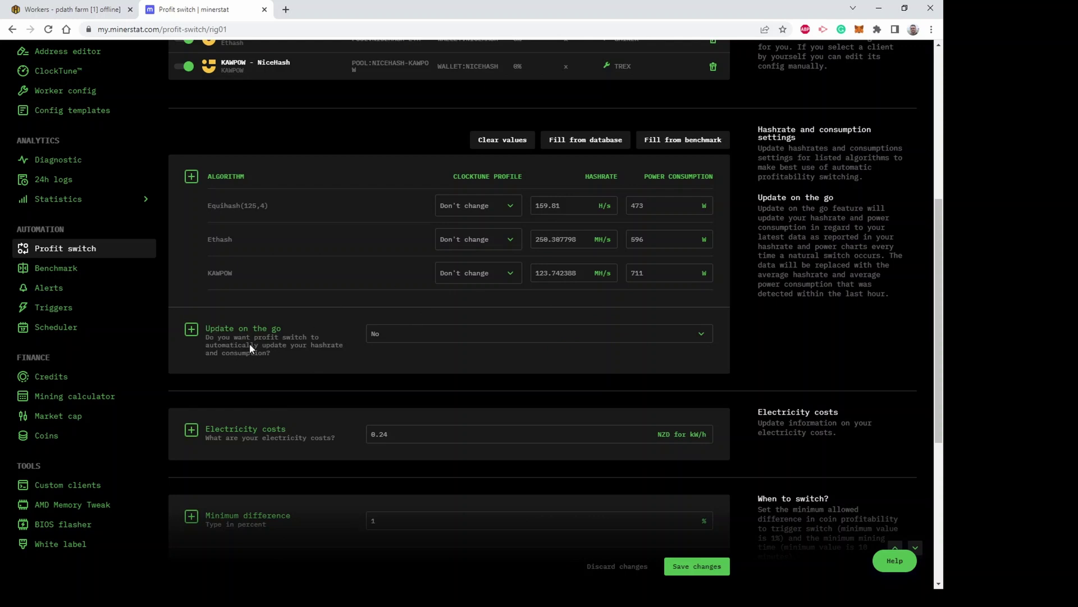
pyautogui.scroll(-1, 250, 342)
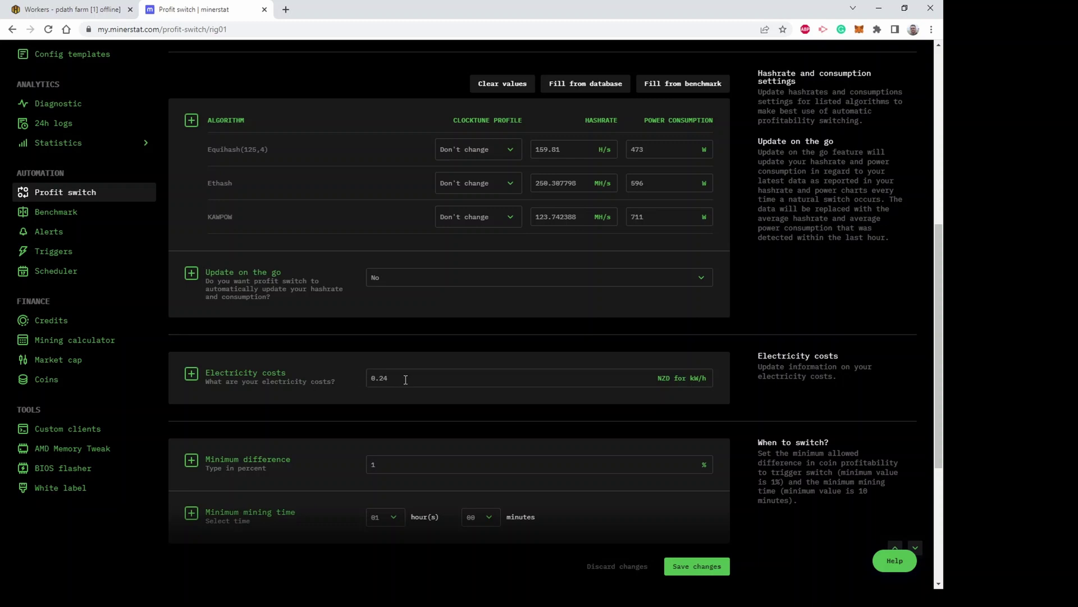
pyautogui.scroll(-2, 405, 378)
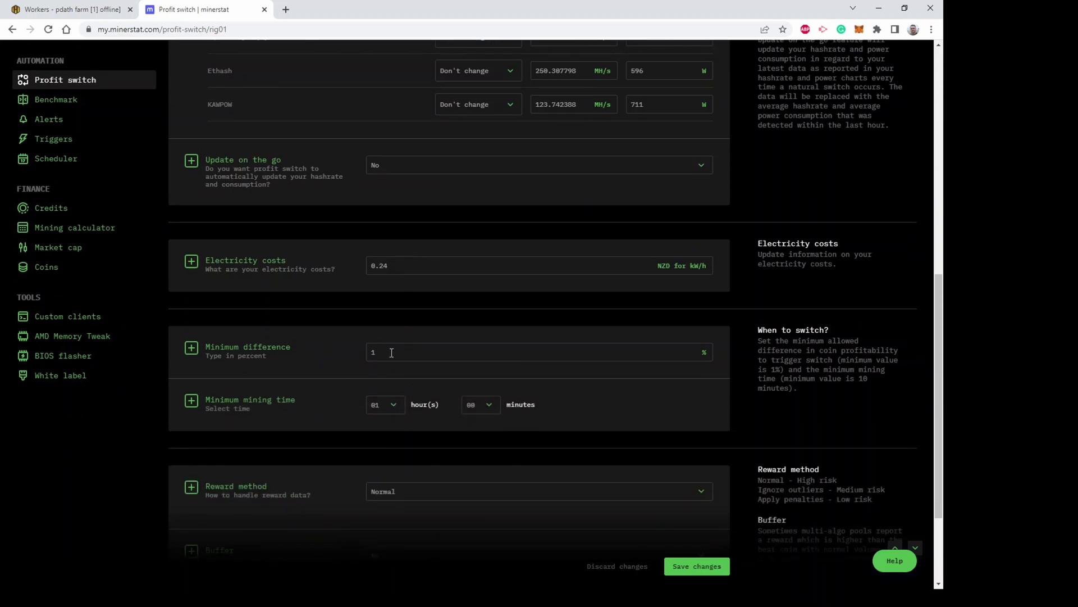
pyautogui.scroll(4, 392, 352)
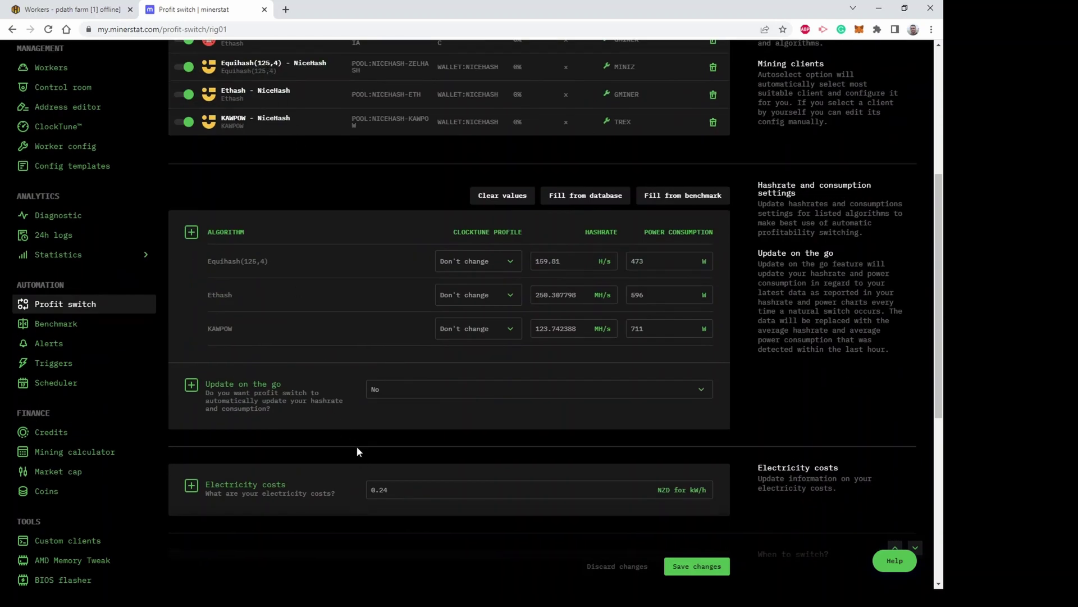
pyautogui.scroll(-1, 356, 446)
pyautogui.scroll(3, 388, 304)
pyautogui.scroll(2, 389, 304)
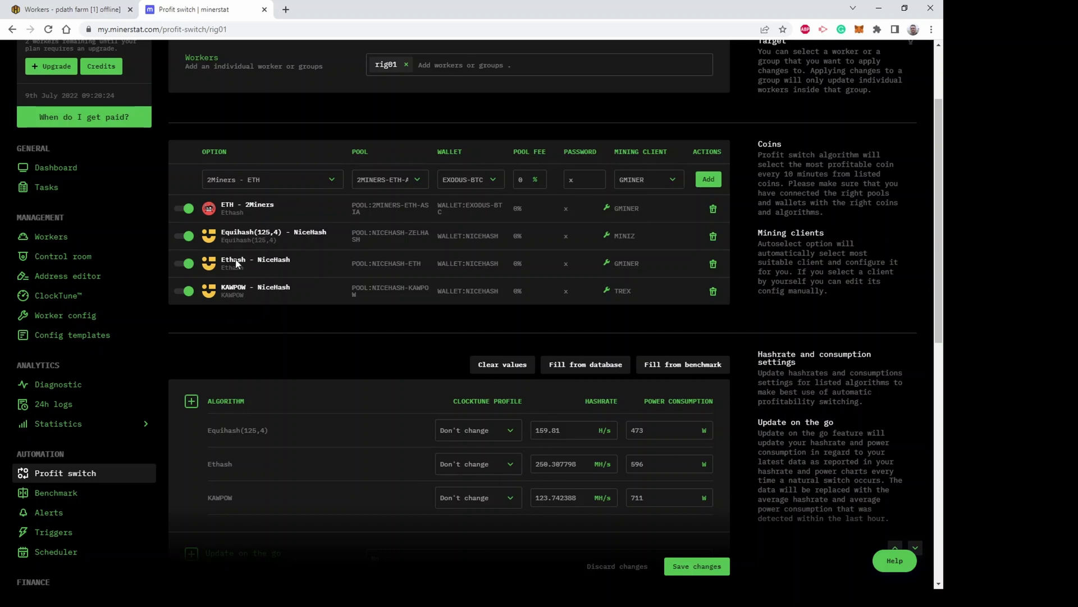
pyautogui.scroll(-3, 355, 314)
pyautogui.scroll(-3, 355, 318)
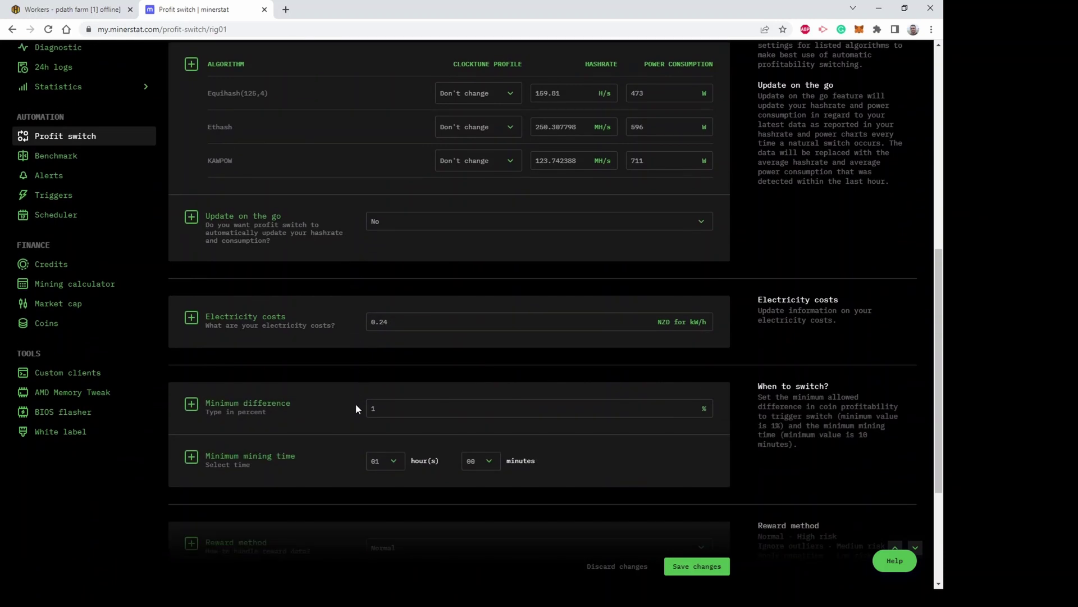
pyautogui.scroll(-1, 405, 410)
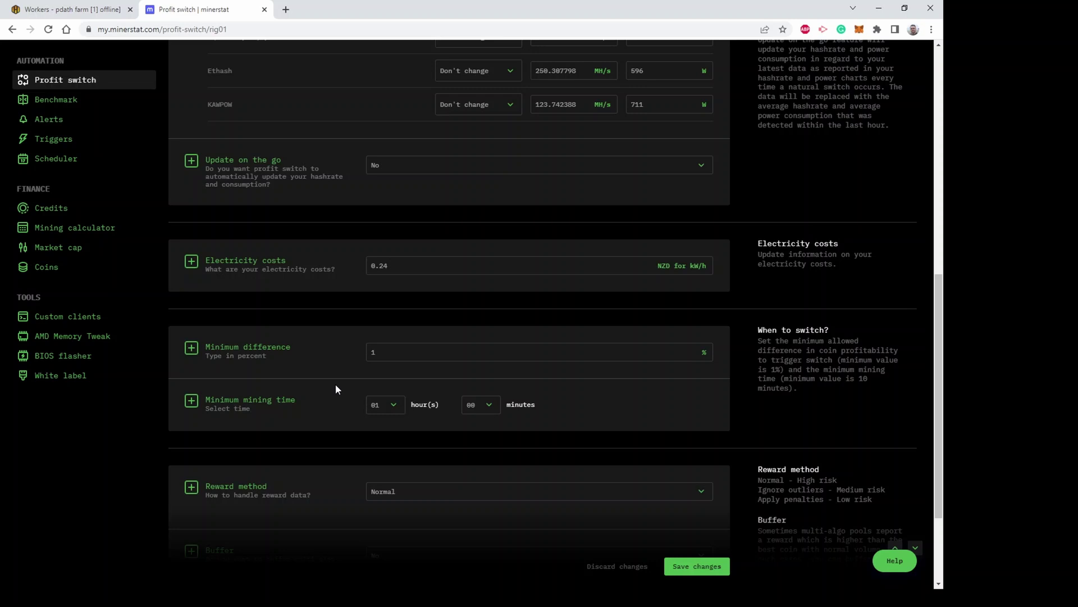
# Search the page for 'tune' to jump to the ClockTune setting.
pyautogui.hotkey('ctrl', 'f')
pyautogui.write('tune')
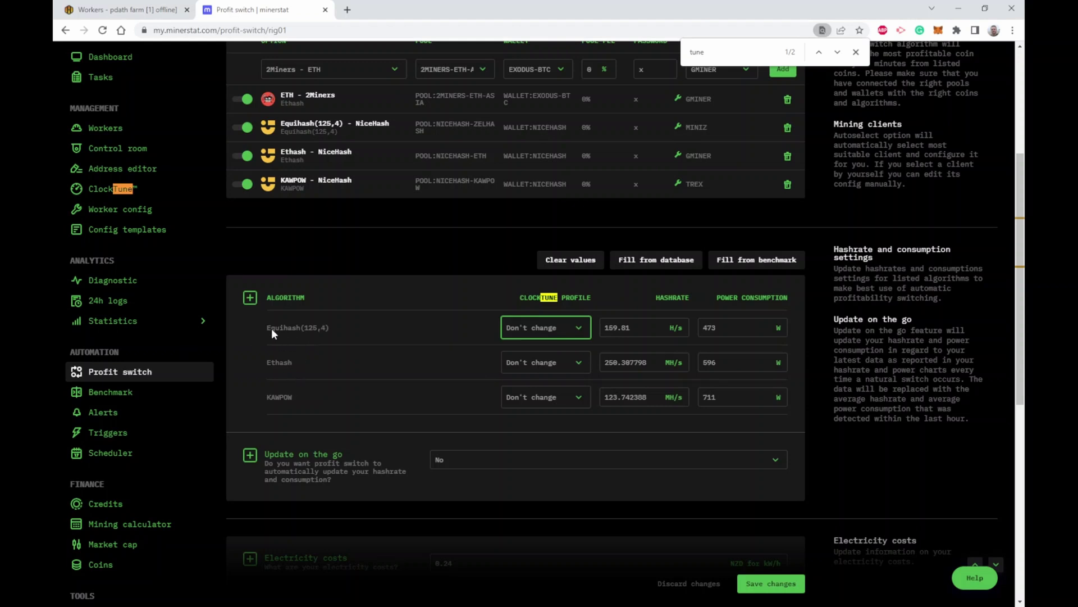
# Close the find bar and go to the Workers list with rig01, rig02 and rig03.
pyautogui.press('Escape')
pyautogui.scroll(3, 101, 306)
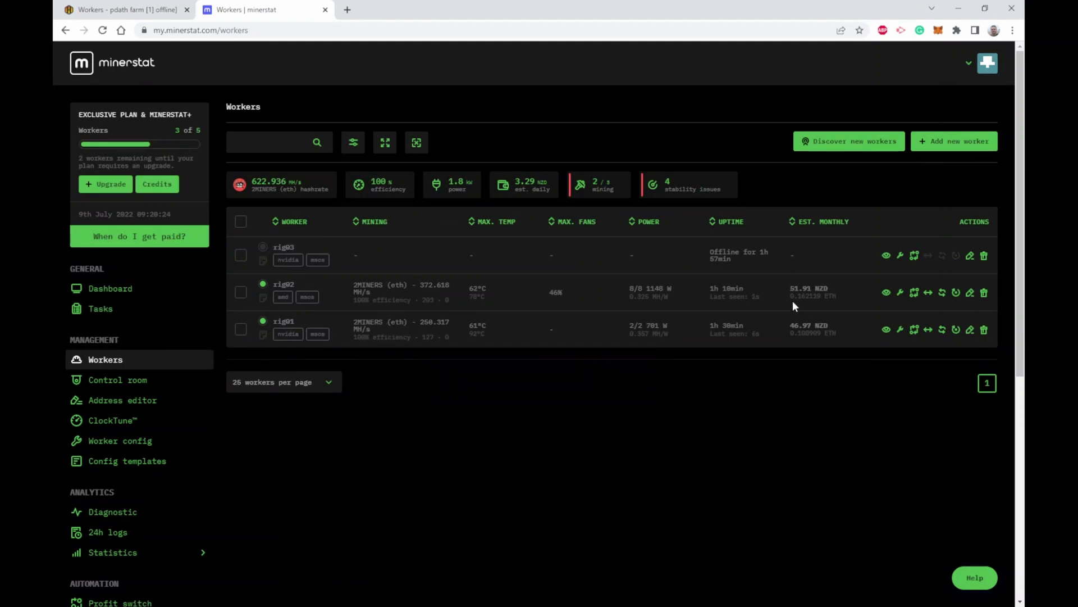
pyautogui.moveTo(795, 333)
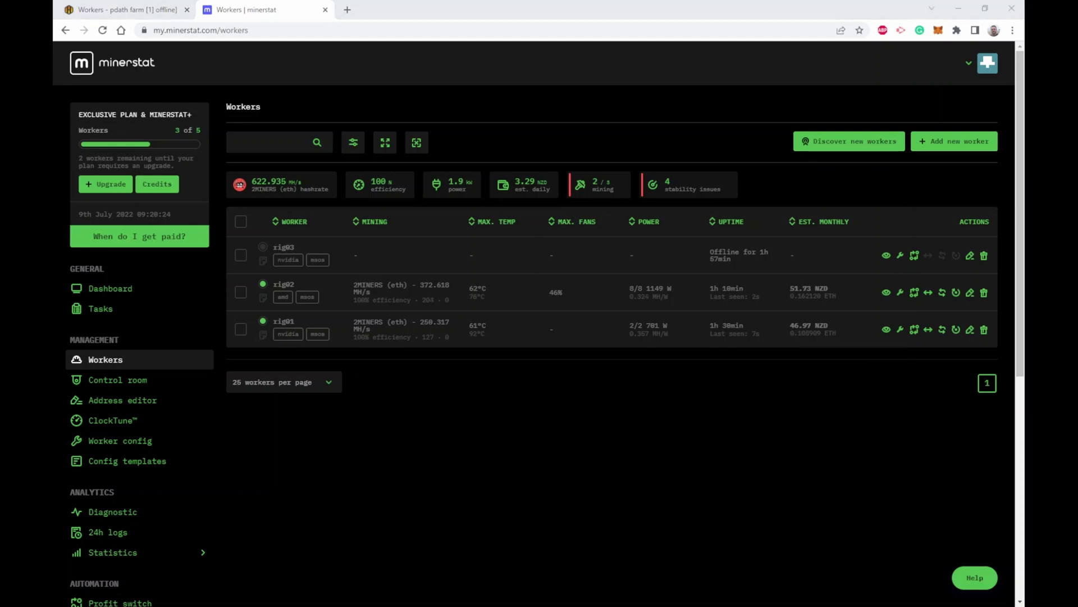
pyautogui.click(108, 310)
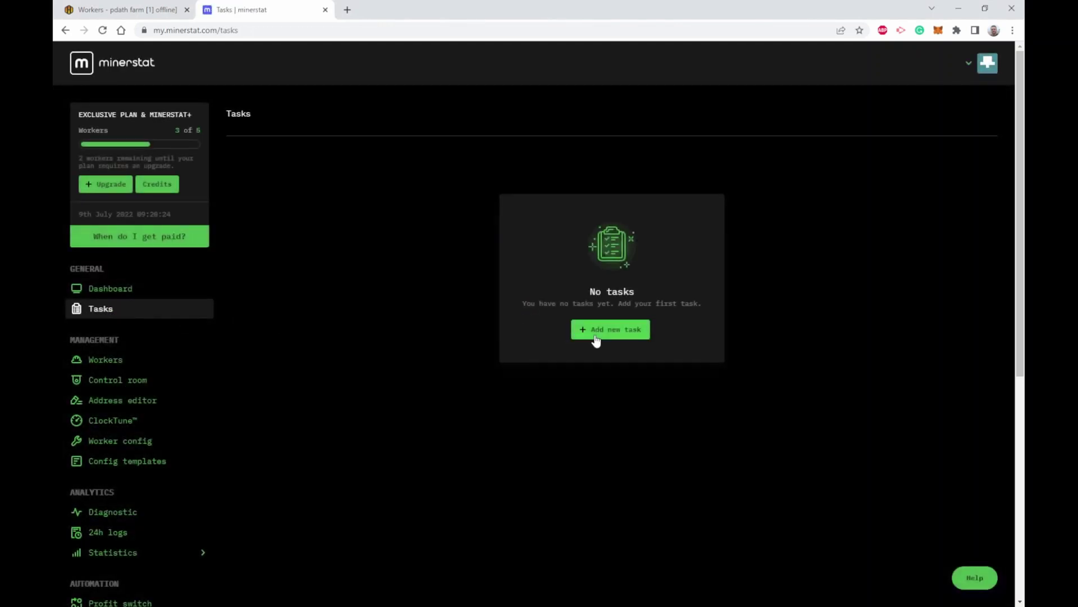
pyautogui.click(595, 332)
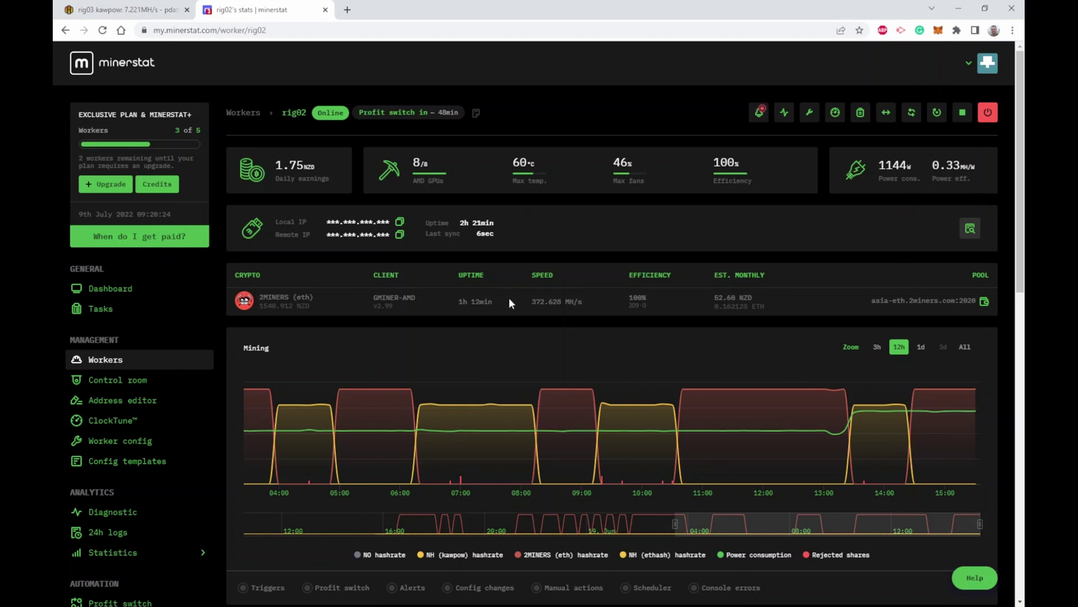
# Scroll rig02's stats page down to its mining history chart and GPU list.
pyautogui.moveTo(762, 306)
pyautogui.scroll(-1, 838, 287)
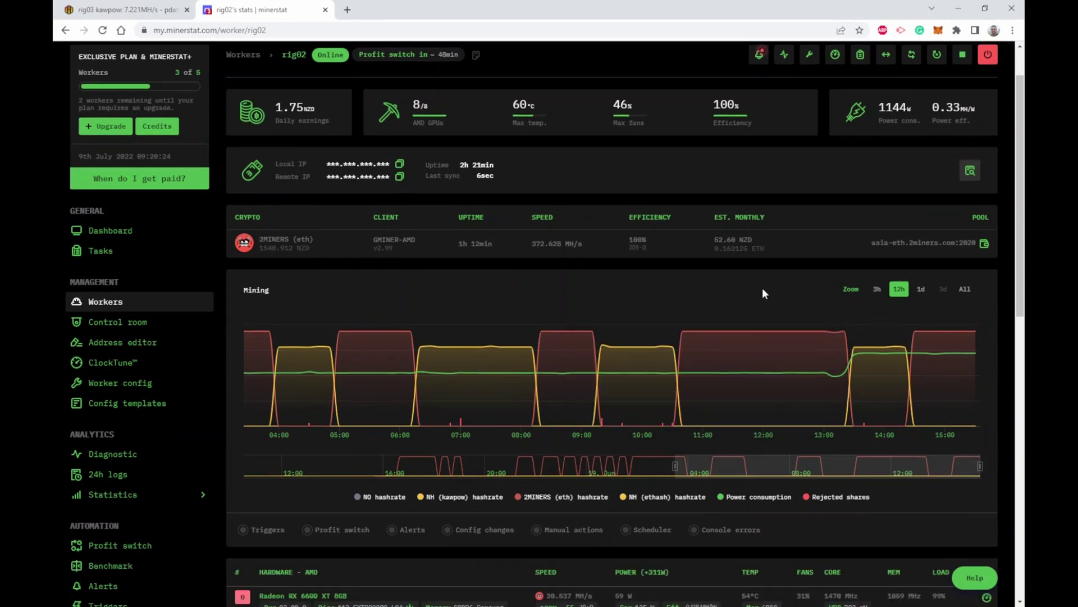
pyautogui.scroll(-2, 762, 285)
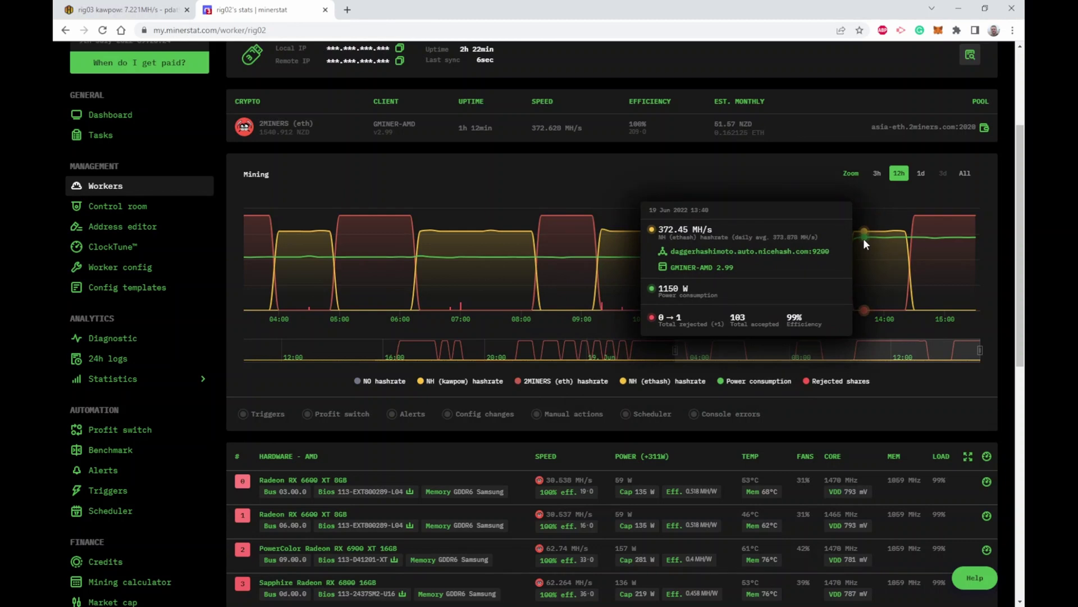
# Turn on Profit switch markers on rig02's mining chart and view a GPU's ClockTune settings.
pyautogui.click(308, 414)
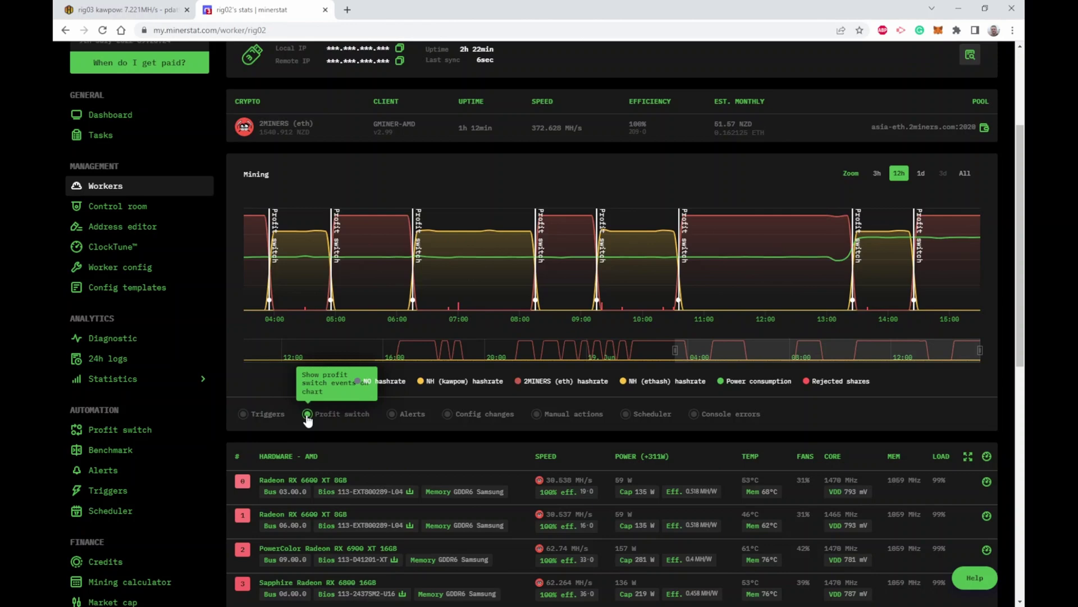
pyautogui.scroll(-5, 479, 386)
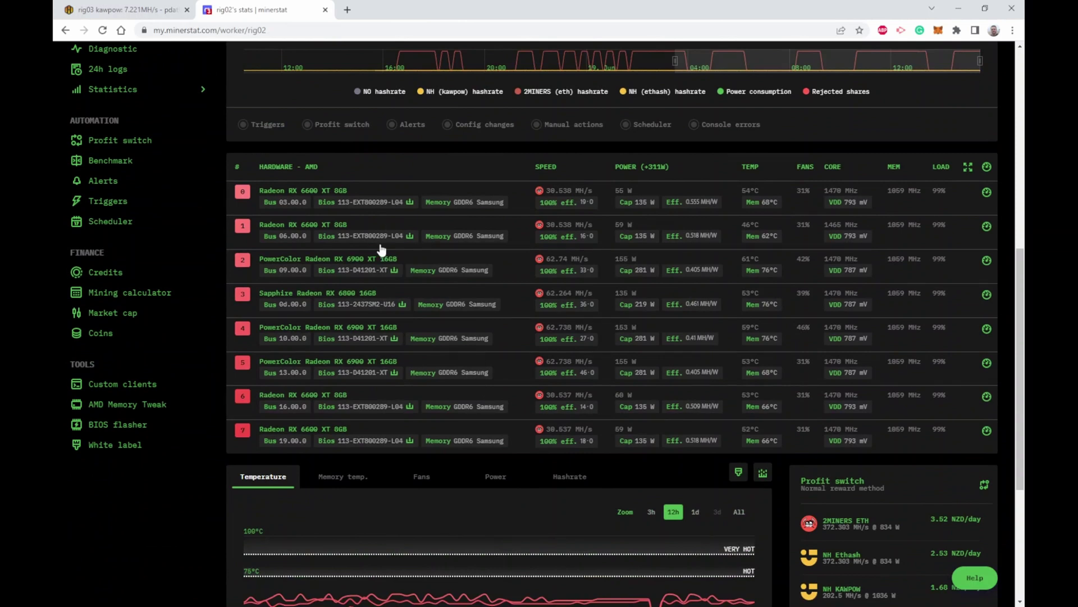
pyautogui.click(987, 167)
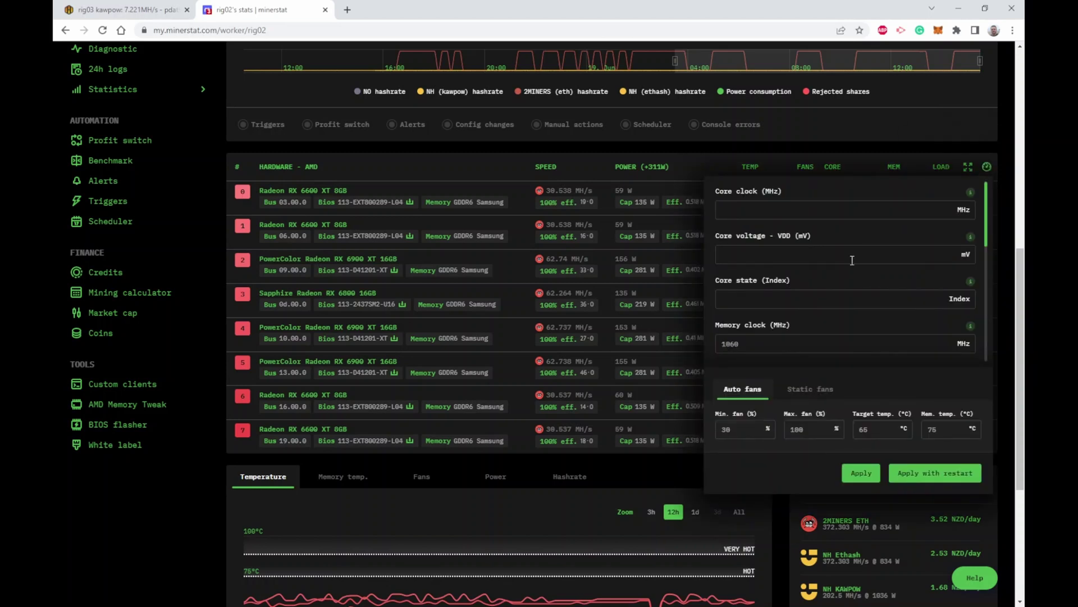
pyautogui.scroll(-6, 813, 242)
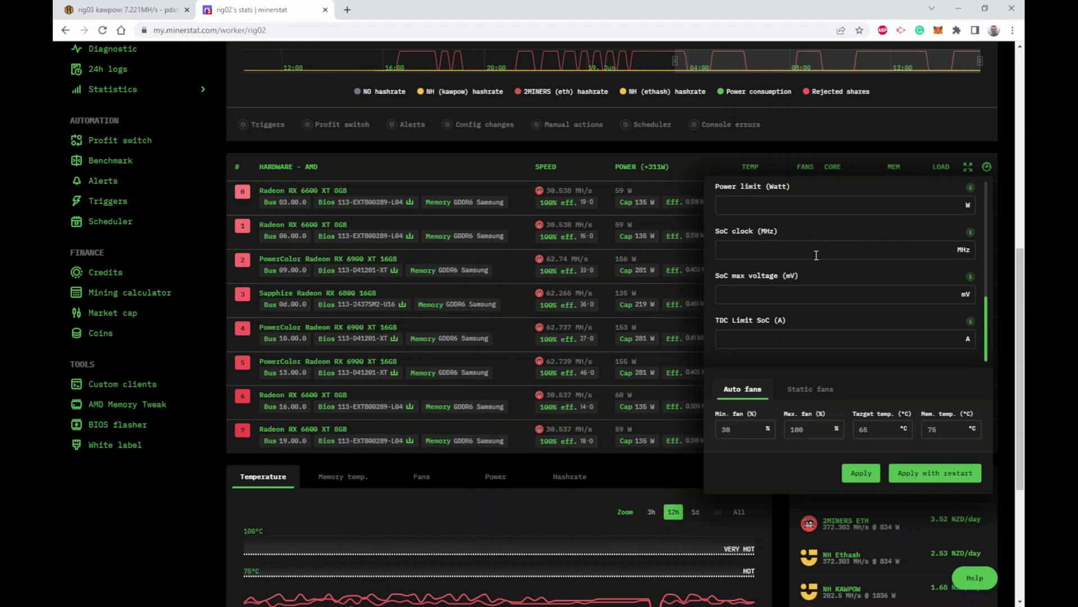
# Close the GPU's ClockTune settings panel.
pyautogui.click(981, 142)
pyautogui.scroll(-3, 555, 366)
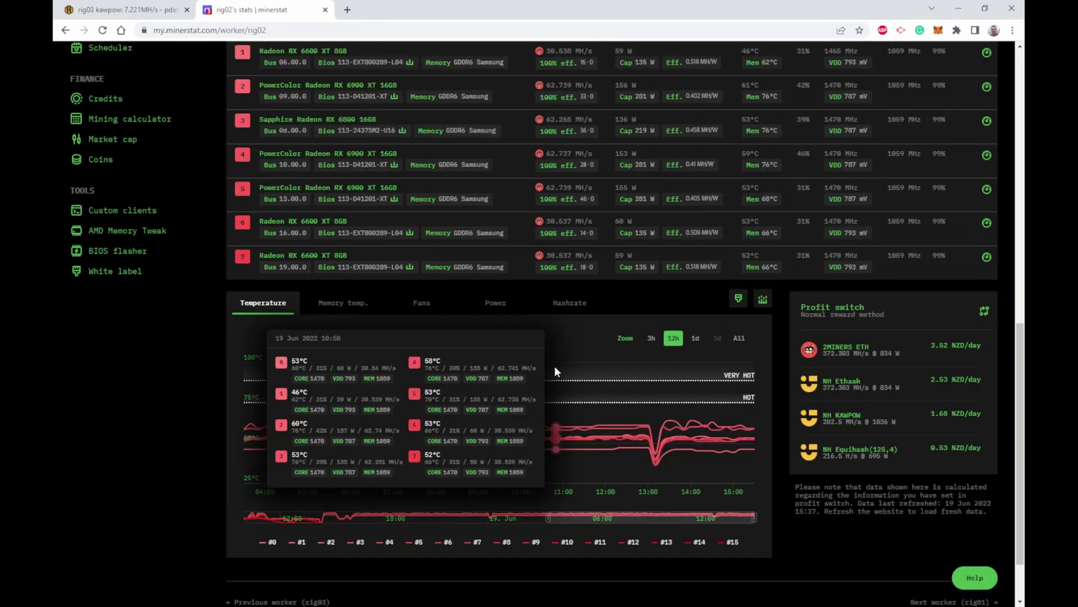
pyautogui.moveTo(554, 365)
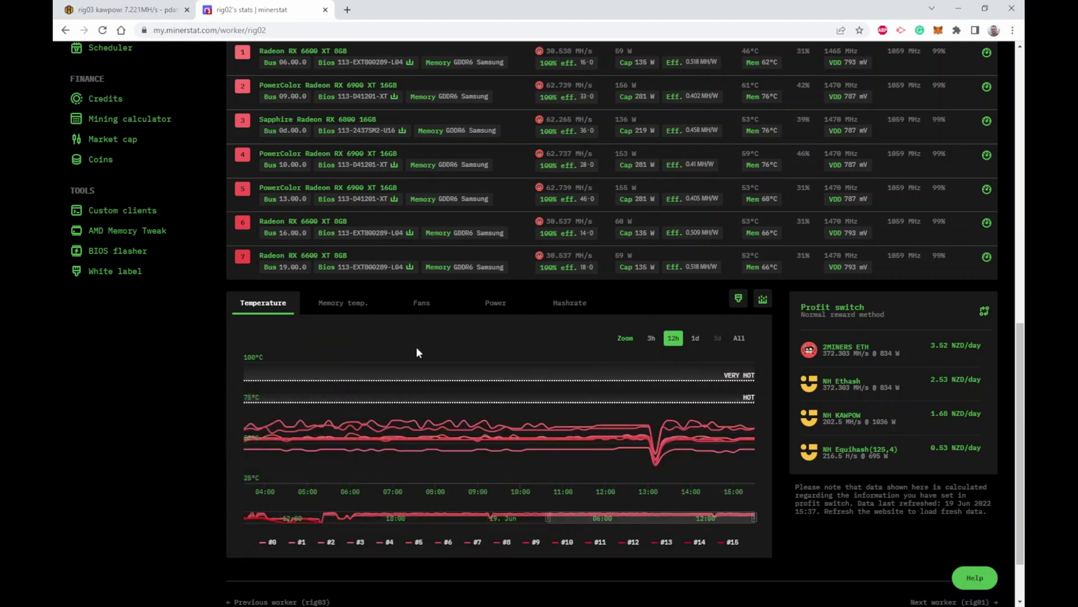
# Cycle the per-GPU chart through Memory temp., Fans and Power, ending on Hashrate.
pyautogui.click(352, 306)
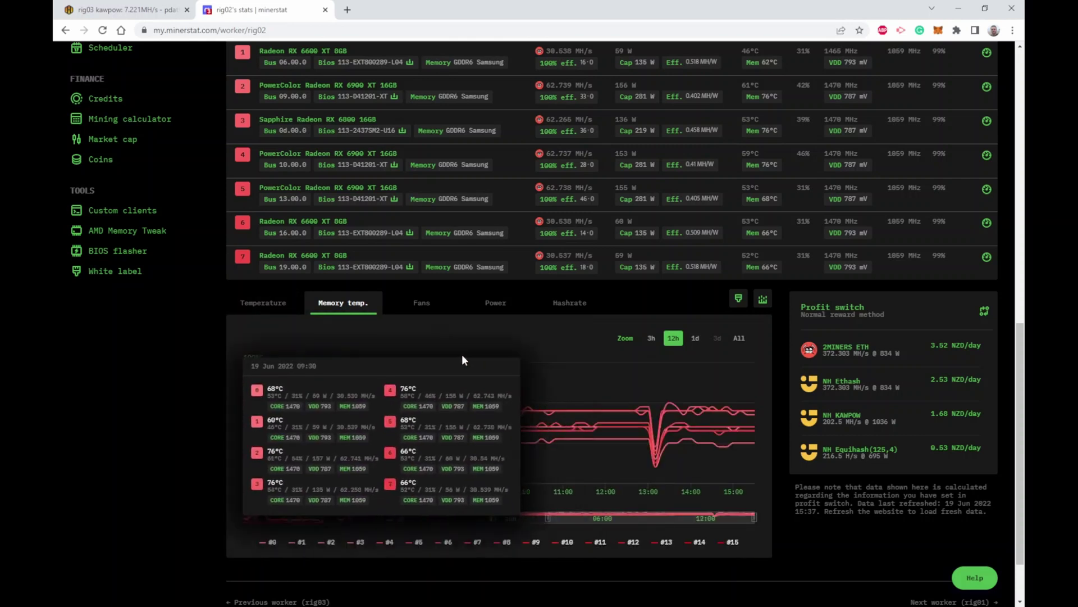
pyautogui.click(421, 299)
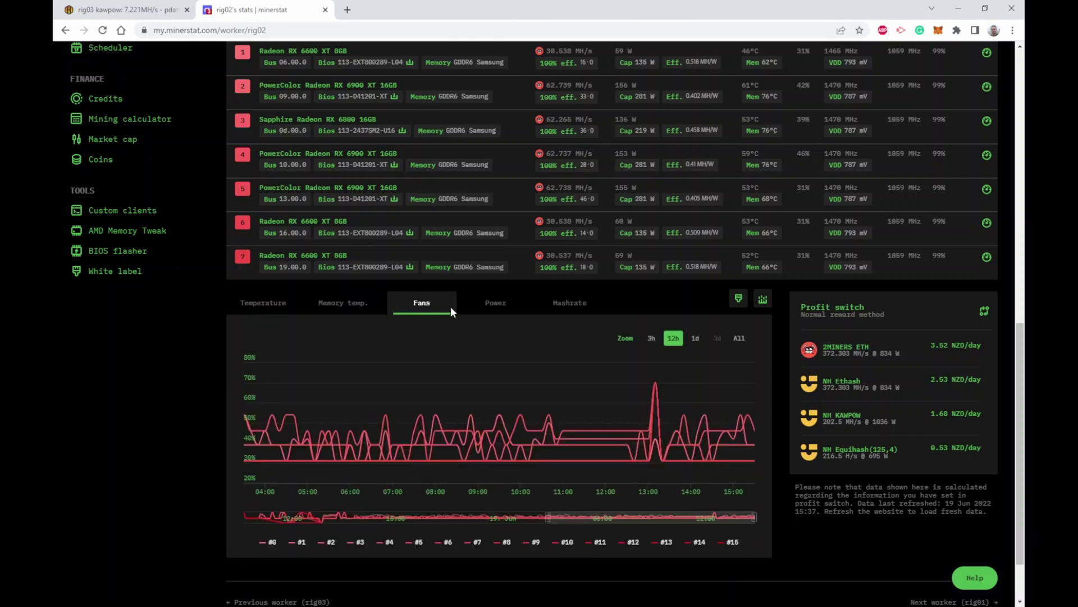
pyautogui.click(509, 300)
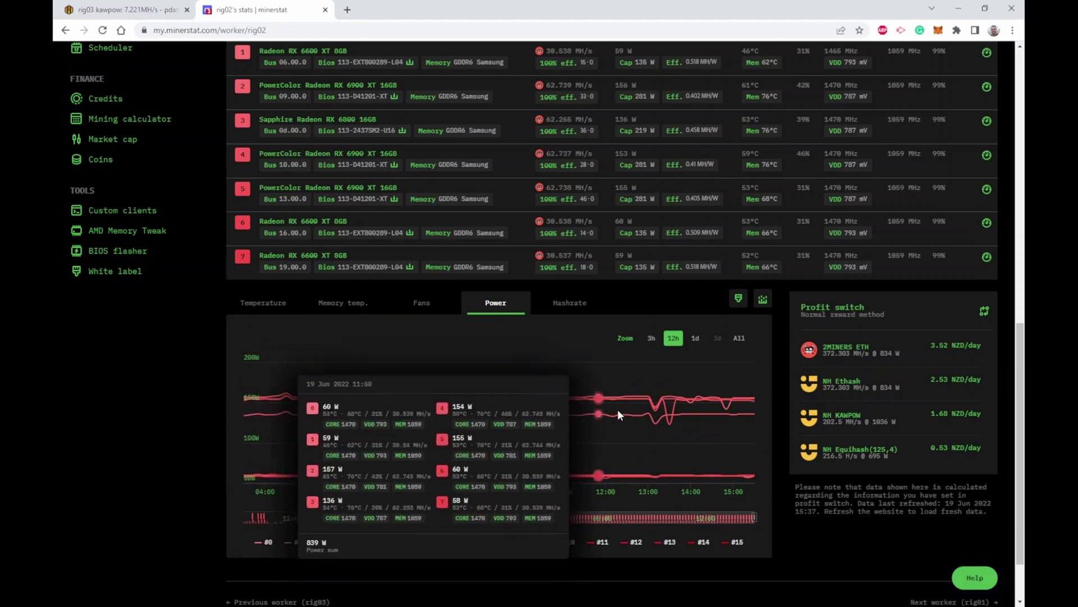
pyautogui.click(564, 303)
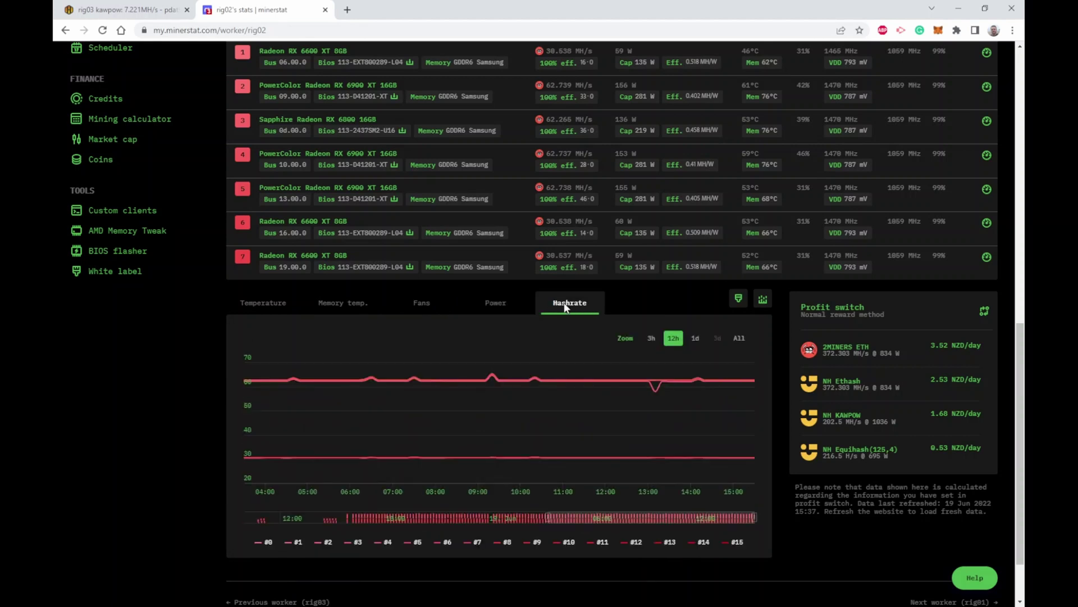
pyautogui.moveTo(520, 400)
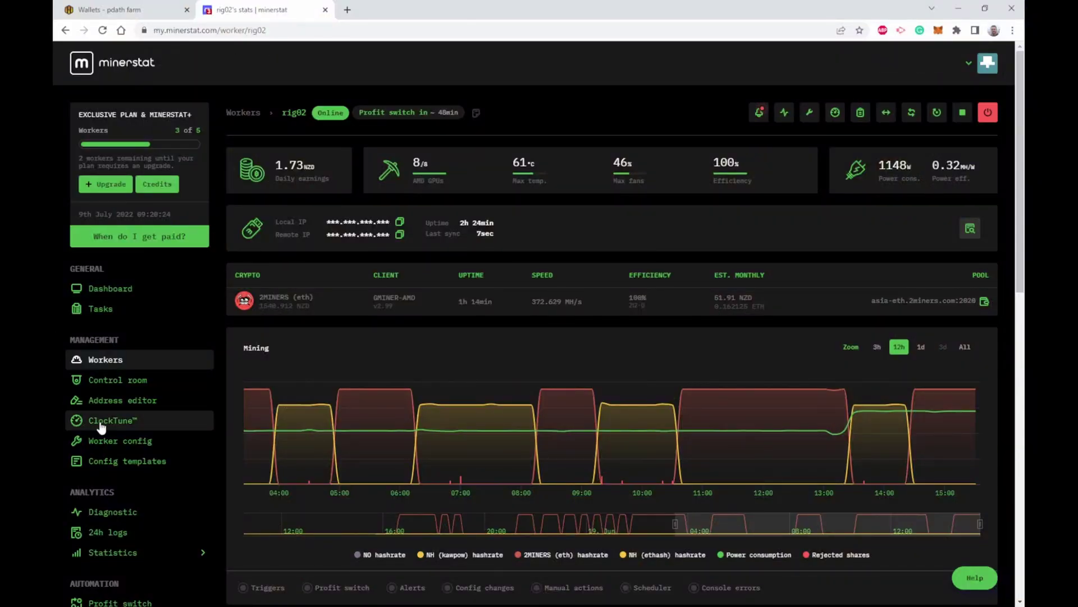
# Open the Address editor from the sidebar to see the saved pool addresses.
pyautogui.click(108, 404)
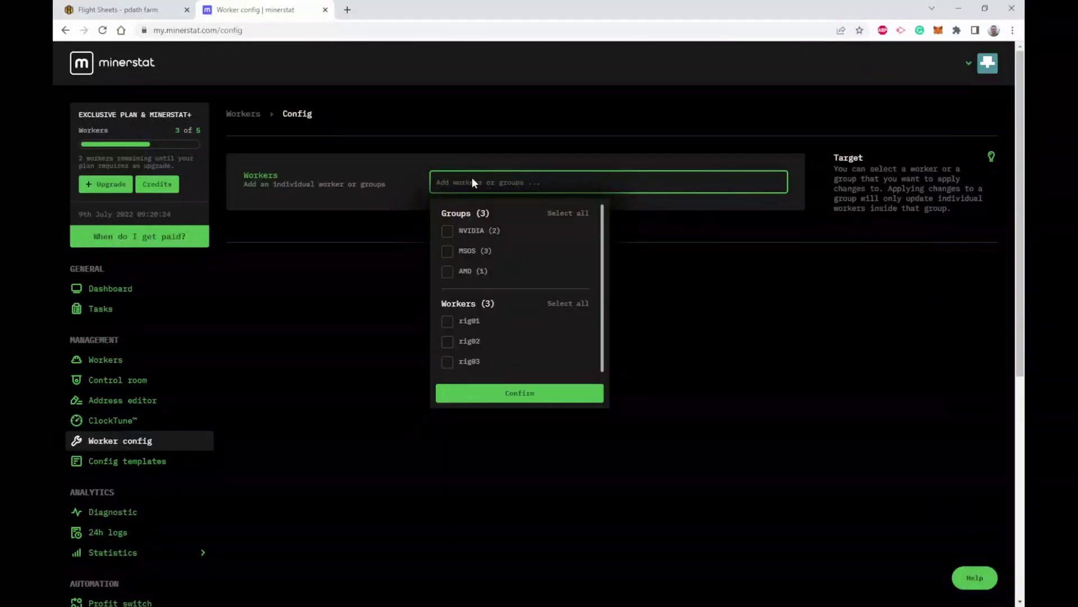
# Set Worker config to target rig01 only, leaving rig02 unticked, and confirm.
pyautogui.click(453, 322)
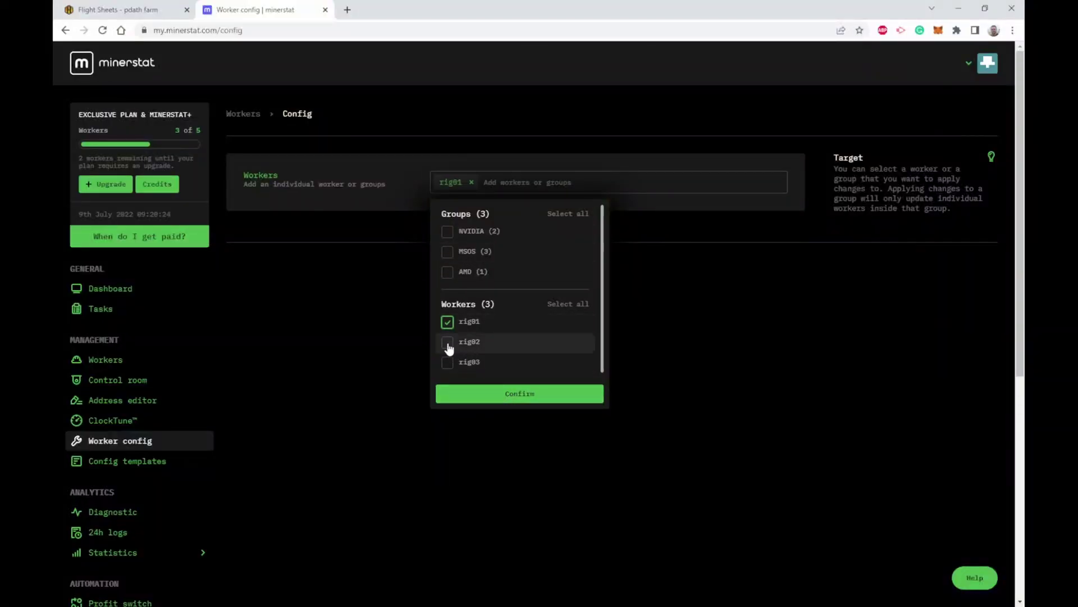
pyautogui.click(449, 348)
pyautogui.click(447, 344)
pyautogui.click(521, 396)
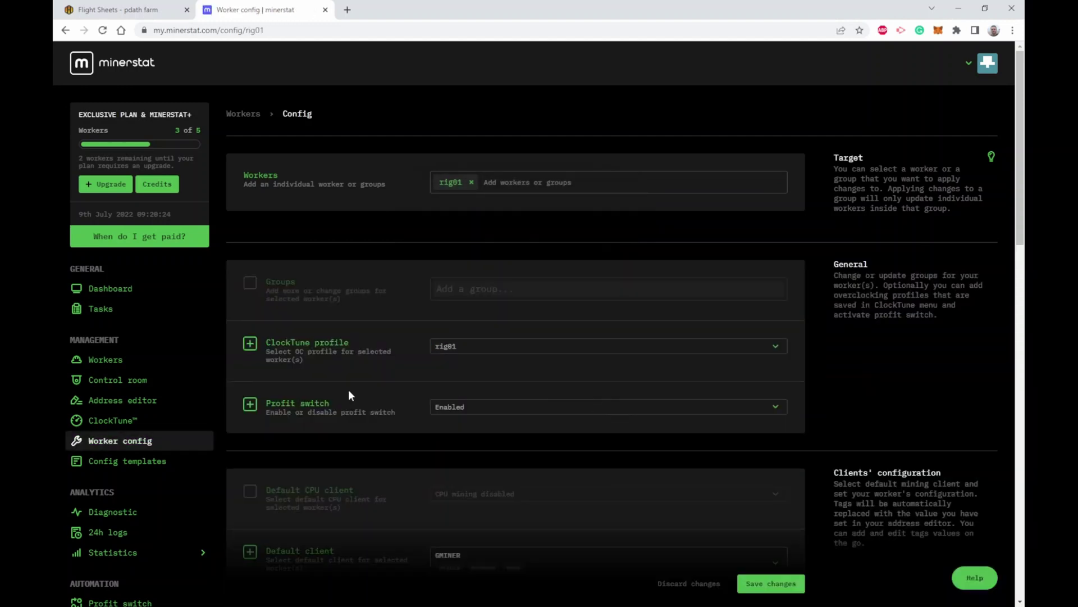
pyautogui.scroll(-1, 314, 341)
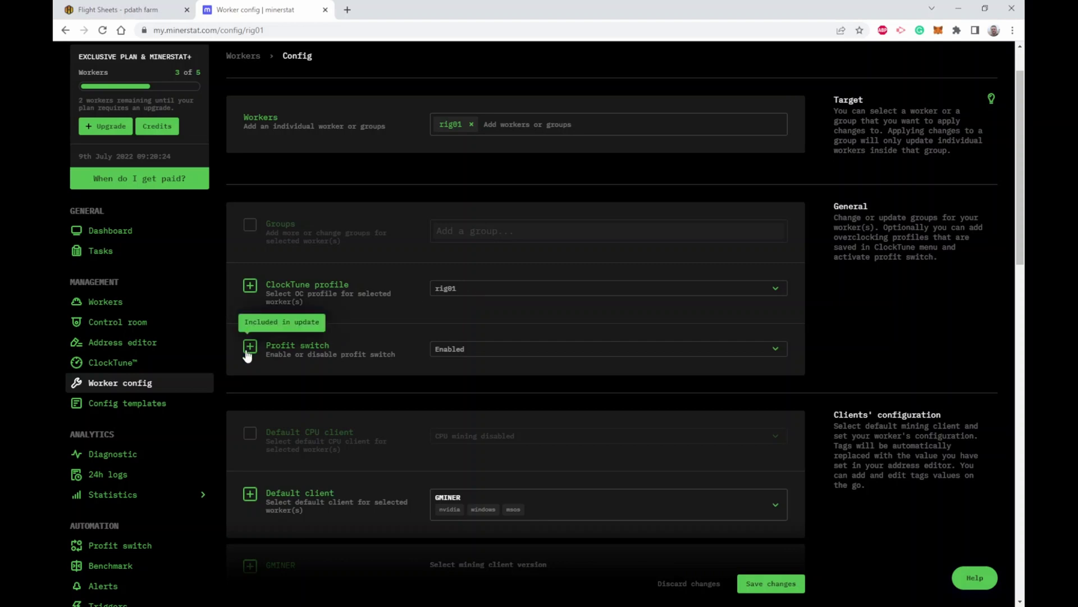
pyautogui.scroll(-3, 494, 352)
pyautogui.scroll(-1, 495, 354)
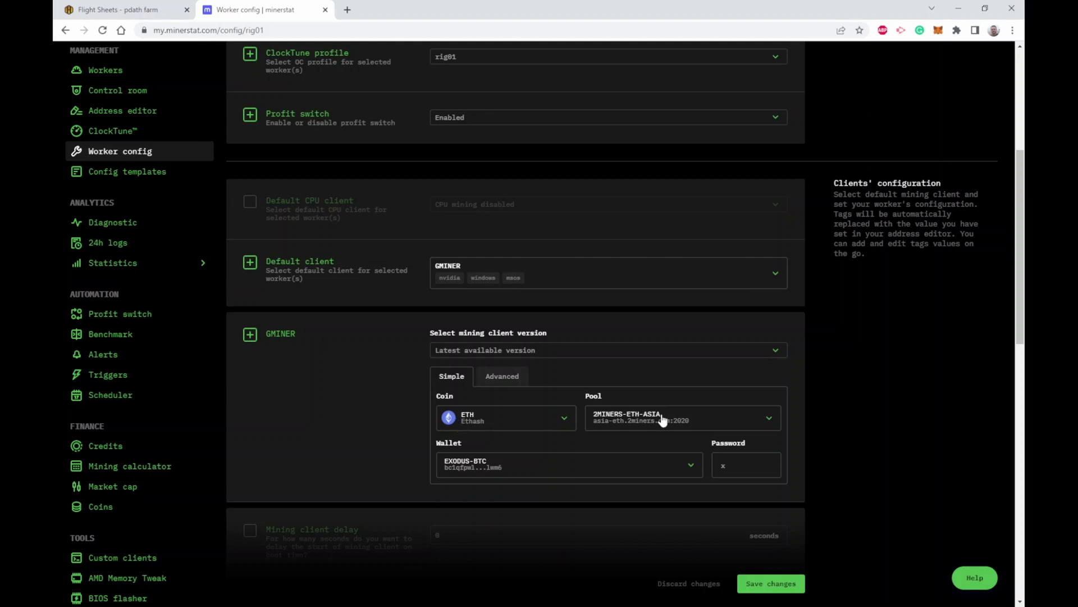
pyautogui.scroll(-7, 332, 427)
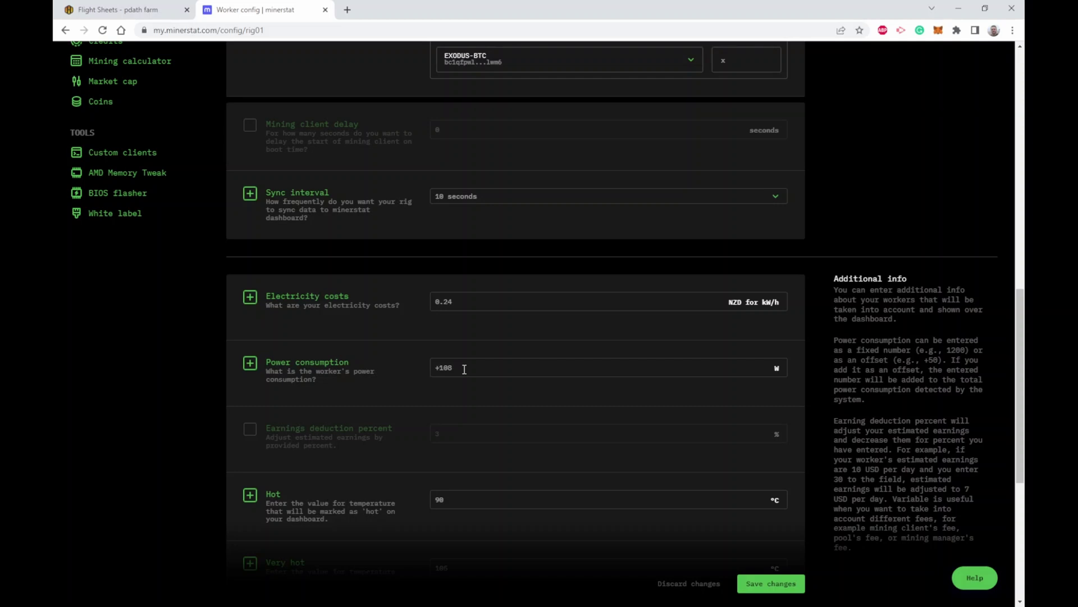
pyautogui.scroll(-1, 464, 369)
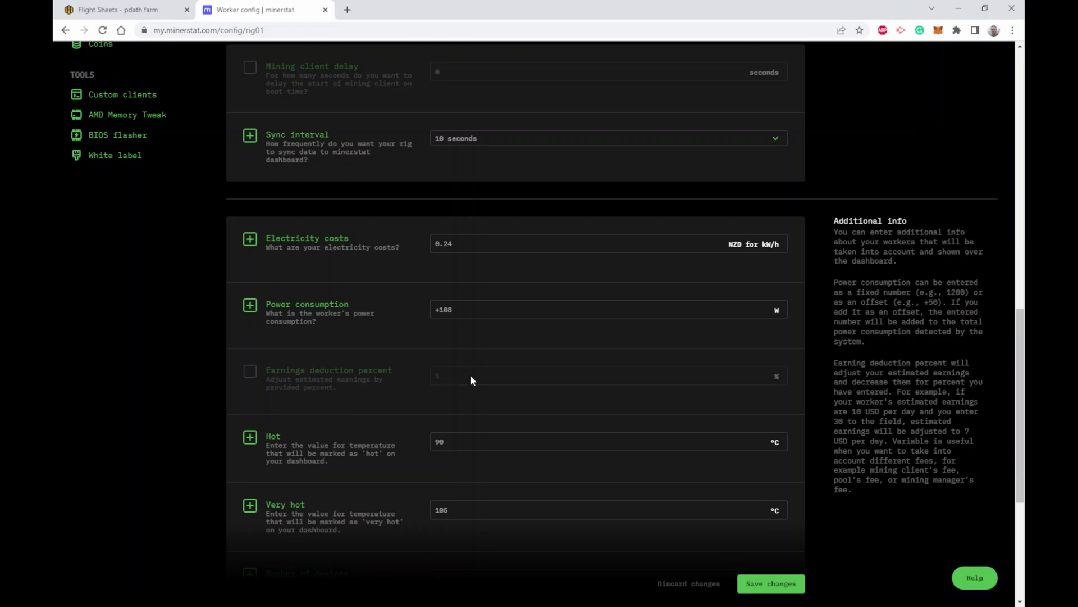
pyautogui.scroll(-2, 471, 377)
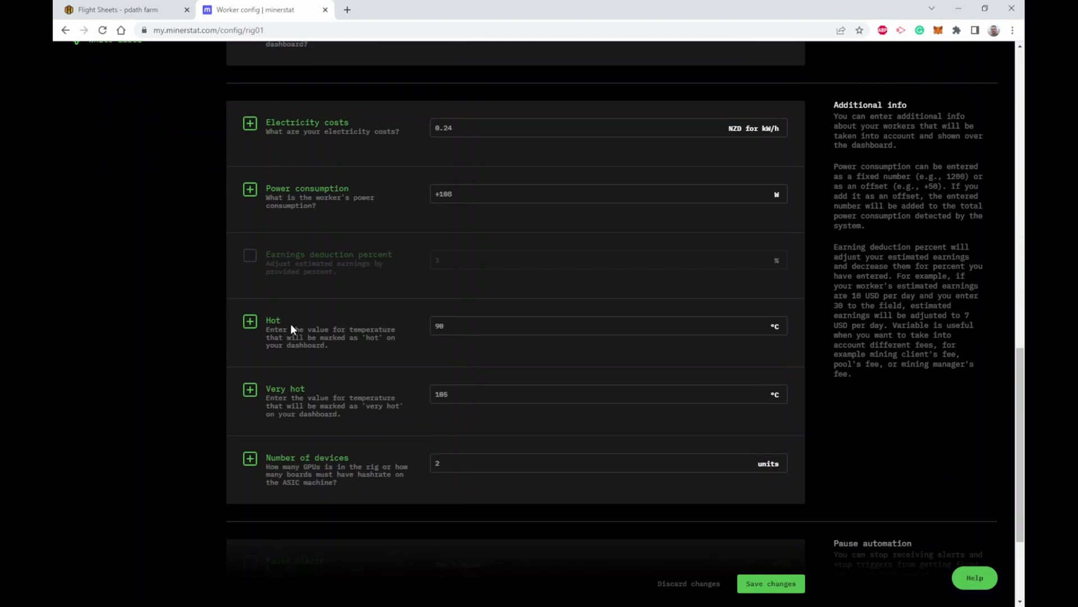
pyautogui.scroll(-3, 356, 380)
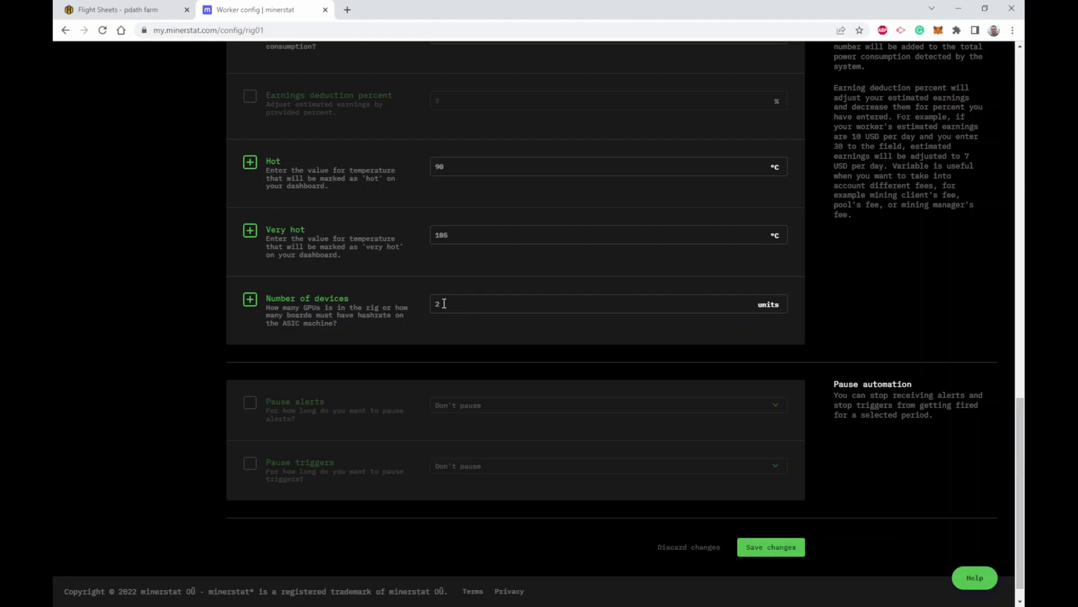
pyautogui.scroll(-1, 453, 318)
pyautogui.scroll(12, 453, 318)
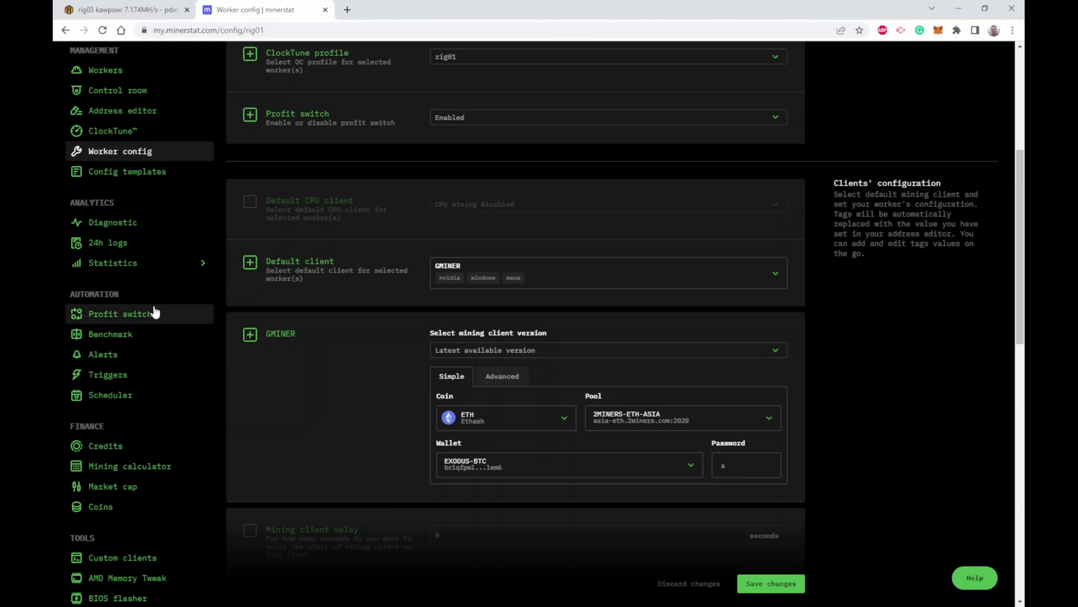
# Go to the automation Triggers page from the sidebar.
pyautogui.click(105, 377)
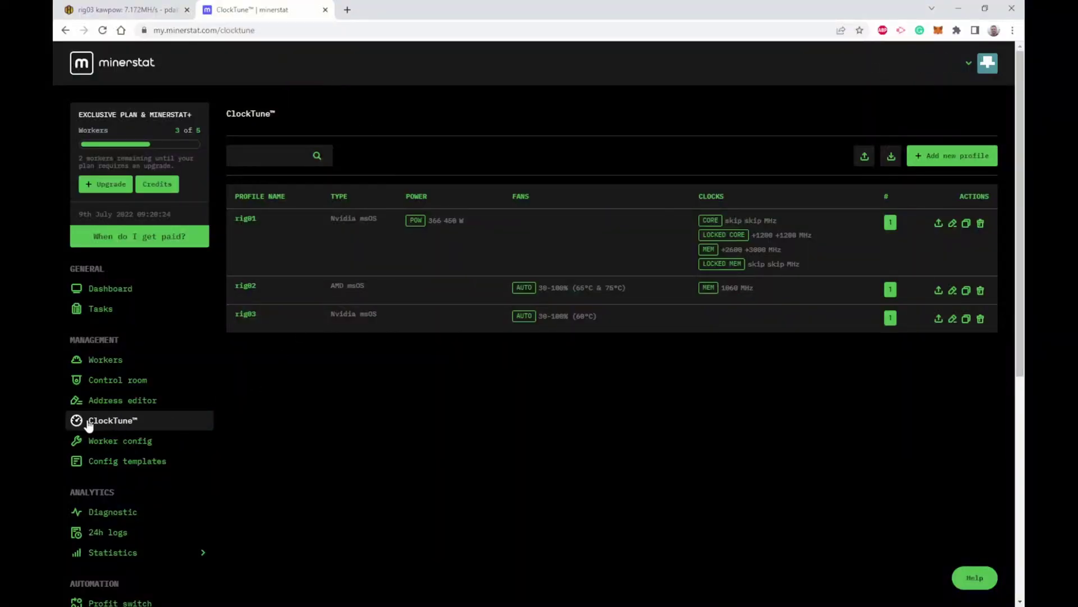
# Open rig01's ClockTune profile and view its Auto fans settings.
pyautogui.click(245, 219)
pyautogui.scroll(-3, 456, 326)
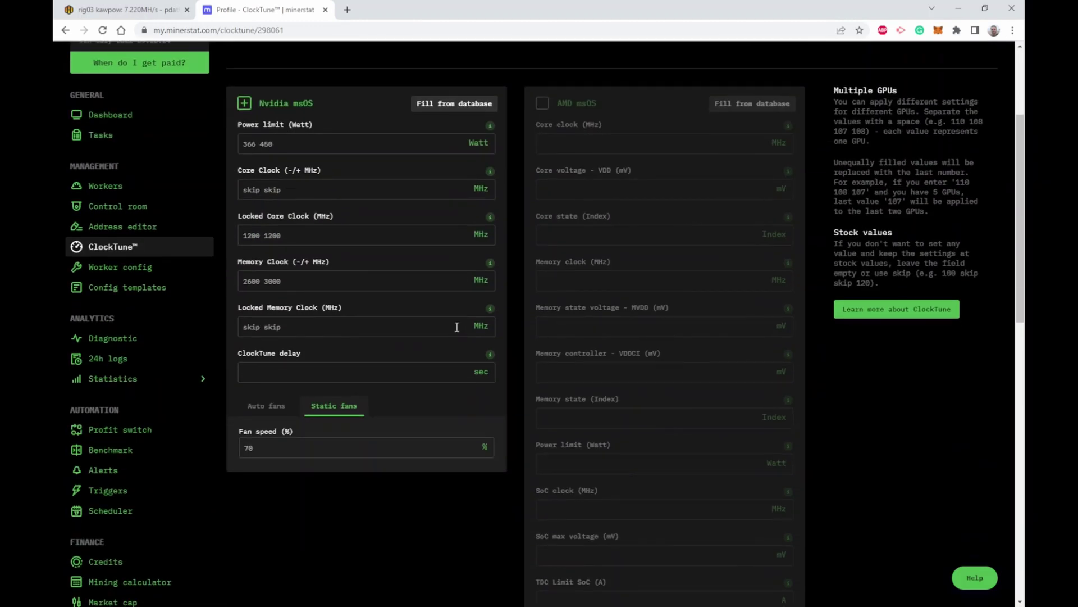
pyautogui.click(268, 408)
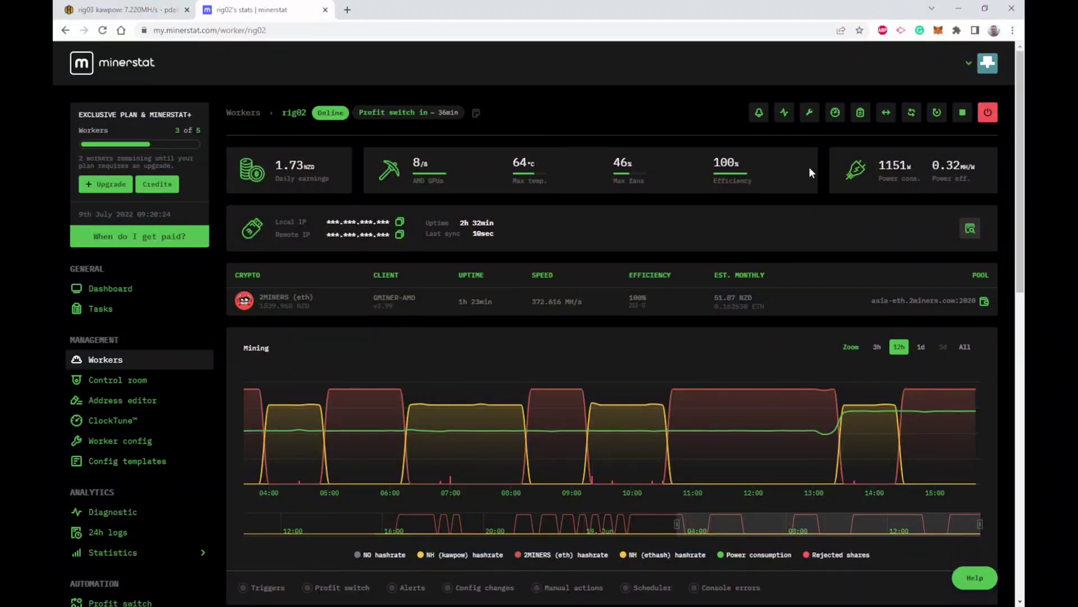
# Show rig02's power menu: Shut down, Force shut down and 30-second Power cycle.
pyautogui.click(988, 113)
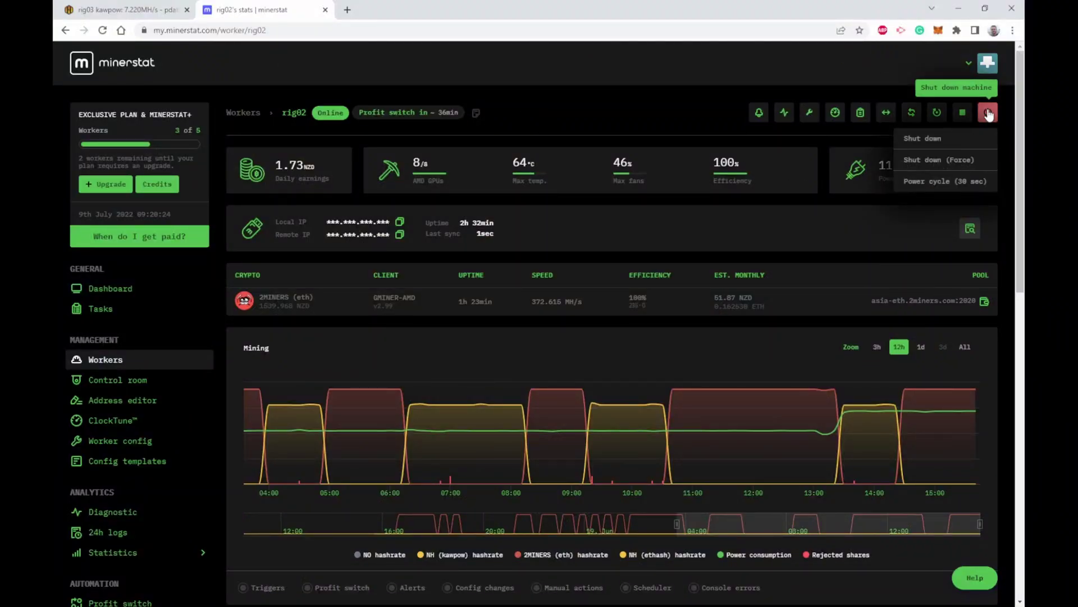
pyautogui.click(863, 68)
pyautogui.click(989, 112)
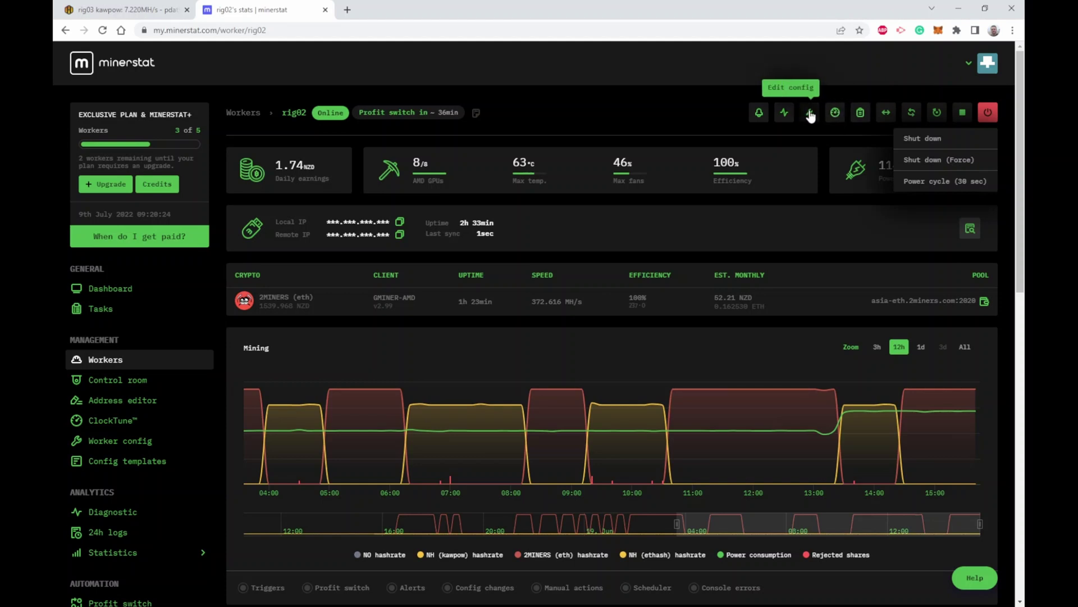
# Open rig02's Latest activity log and expand the Mining client error output.
pyautogui.click(758, 113)
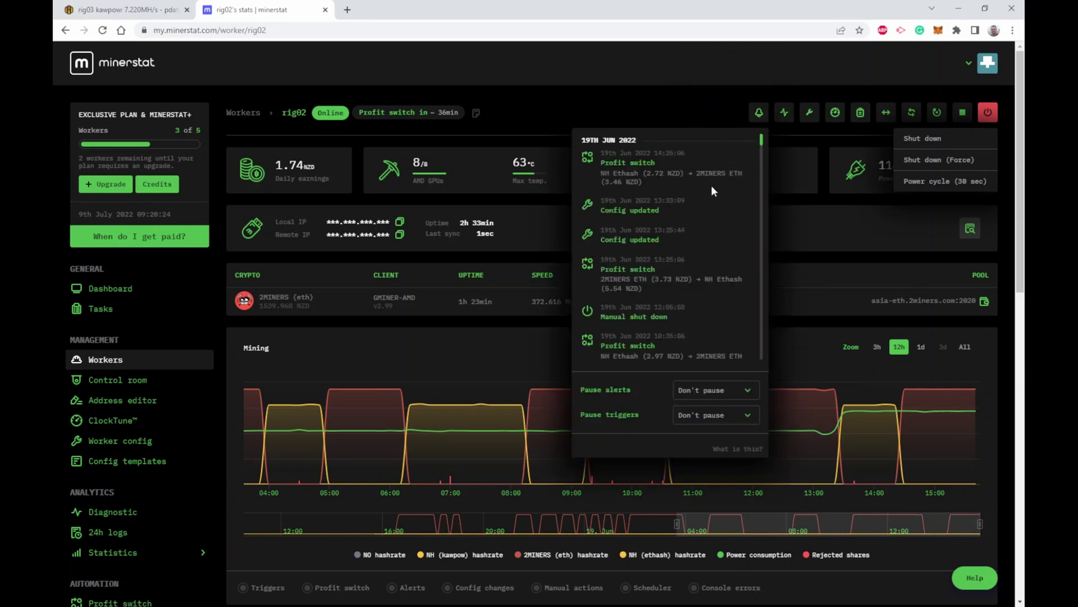
pyautogui.scroll(-3, 711, 185)
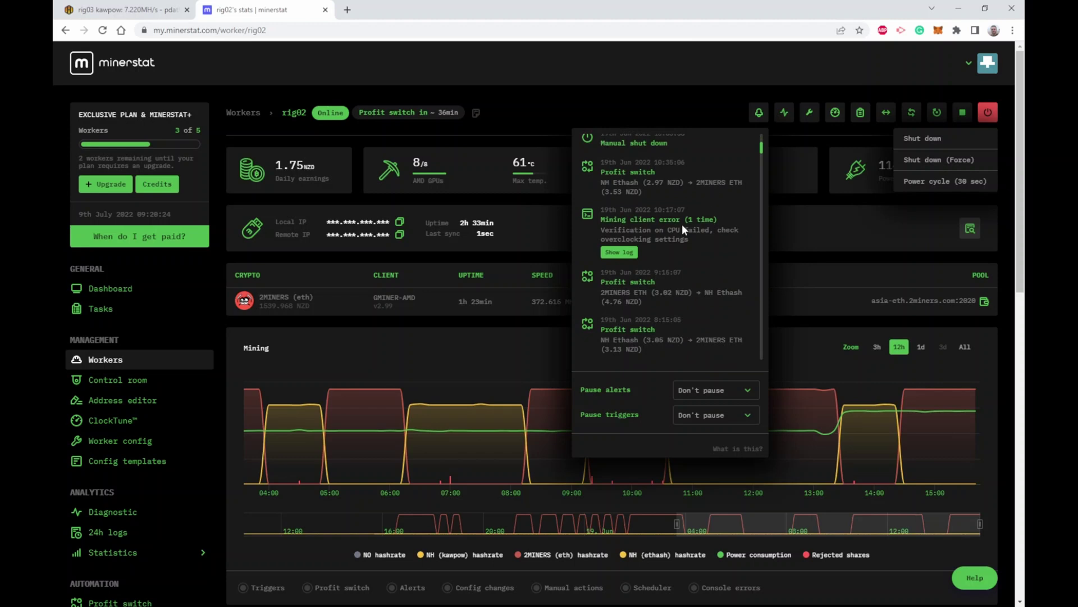
pyautogui.click(620, 252)
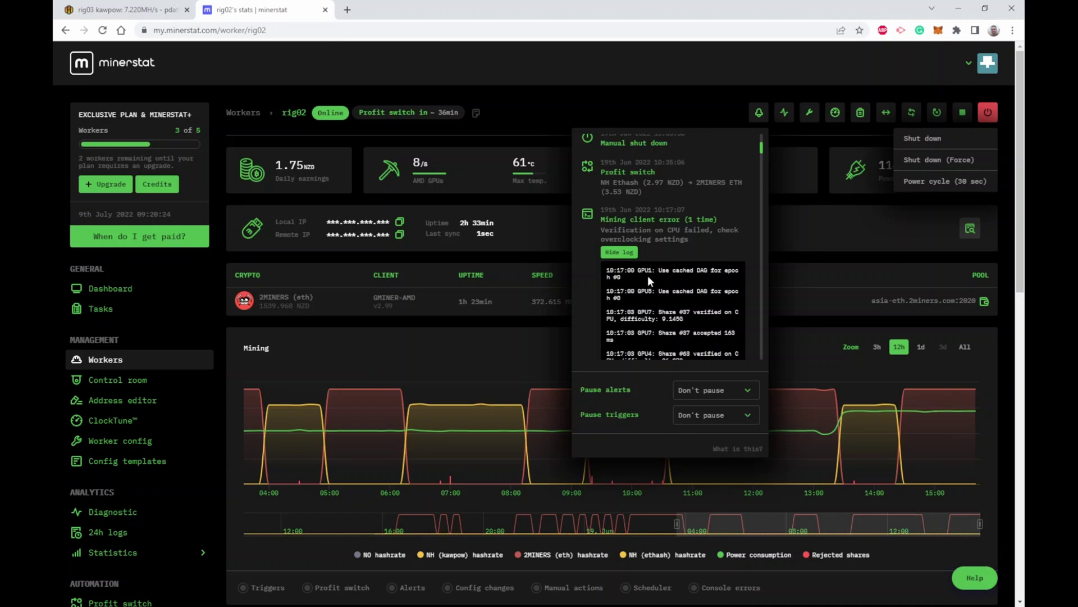
pyautogui.scroll(-4, 646, 280)
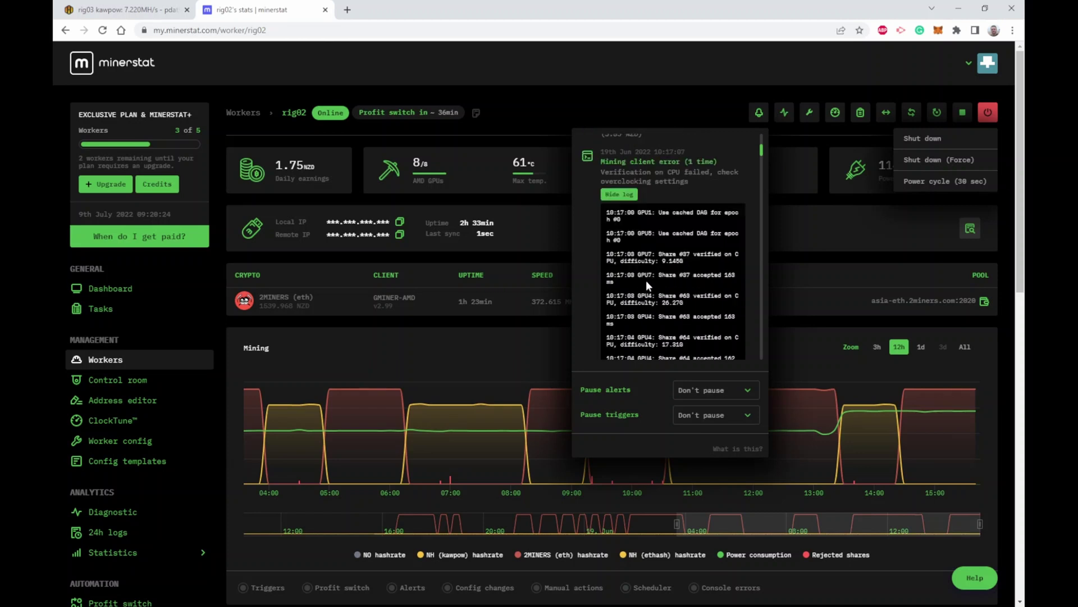
pyautogui.scroll(4, 646, 281)
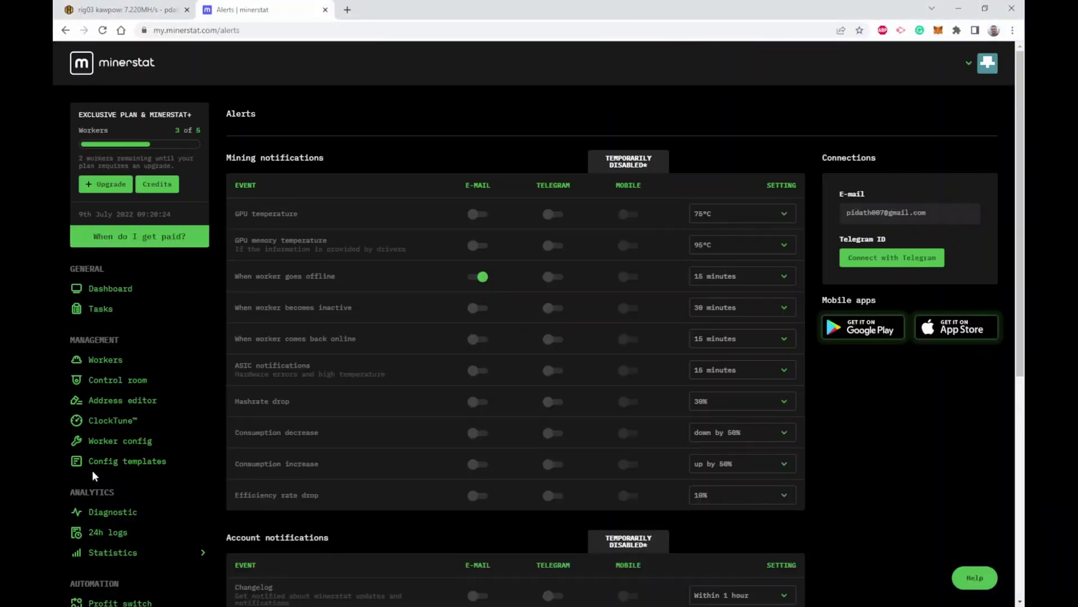
# Scroll through the Alerts page's mining and account notification tables.
pyautogui.scroll(-6, 443, 219)
pyautogui.scroll(3, 438, 252)
pyautogui.scroll(3, 437, 257)
pyautogui.scroll(-5, 665, 238)
pyautogui.scroll(1, 665, 237)
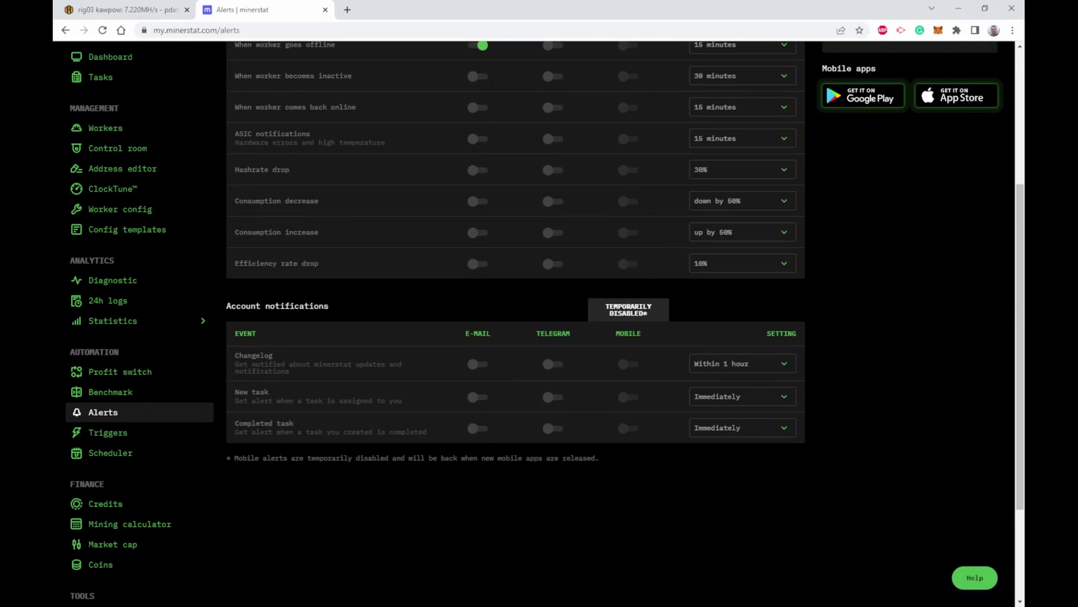